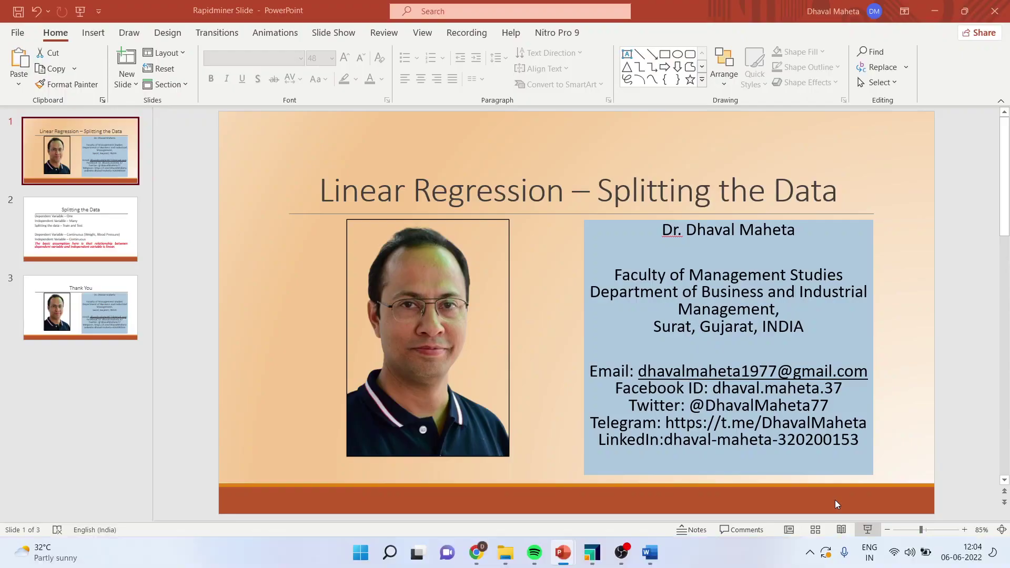
Delete every operator from the old regression process in RapidMiner.
{"action": "left_click", "coordinate": [592, 552]}
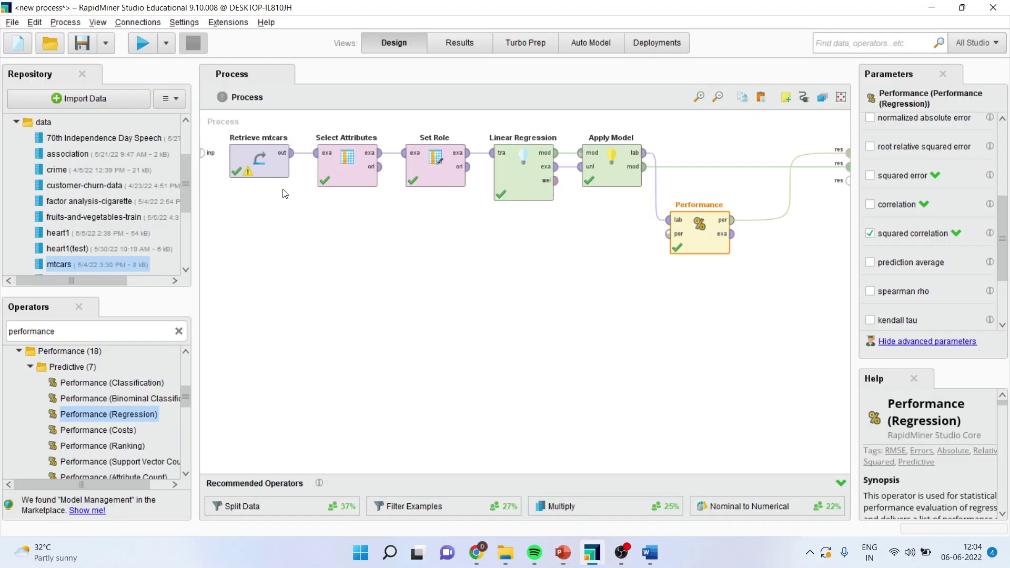
{"action": "left_click_drag", "start_coordinate": [216, 129], "coordinate": [778, 285]}
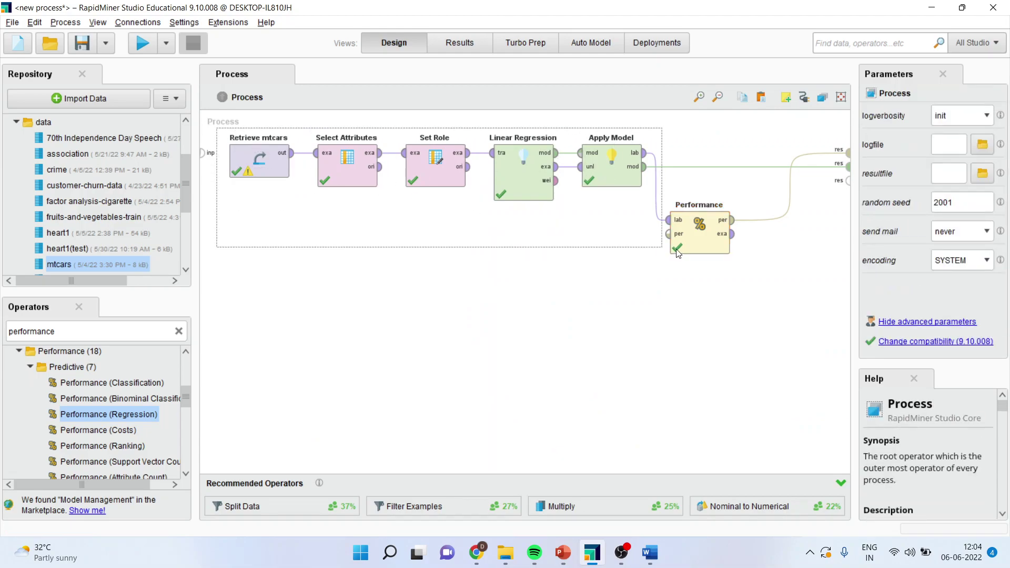
{"action": "key", "text": "Delete"}
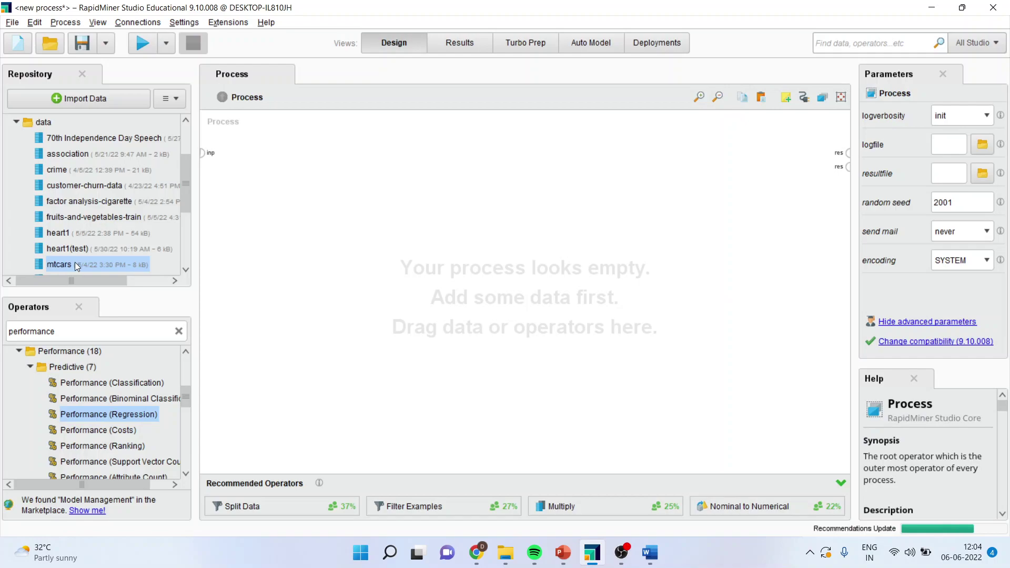
Add the mtcars dataset from the Repository and connect its output to the process result.
{"action": "mouse_move", "coordinate": [75, 262]}
{"action": "left_mouse_down"}
{"action": "mouse_move", "coordinate": [264, 186]}
{"action": "mouse_move", "coordinate": [281, 161]}
{"action": "left_mouse_up"}
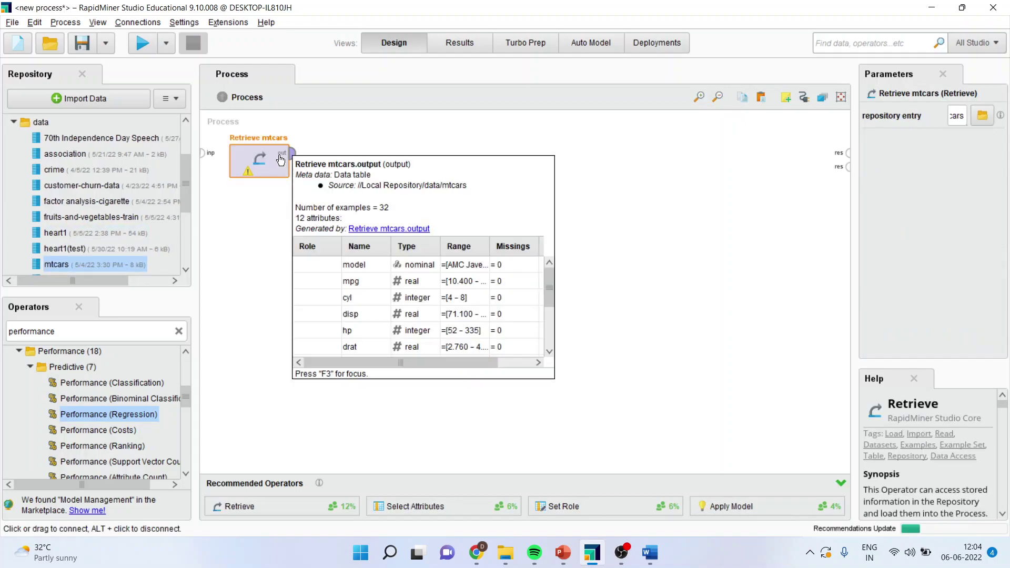
{"action": "left_click", "coordinate": [290, 153]}
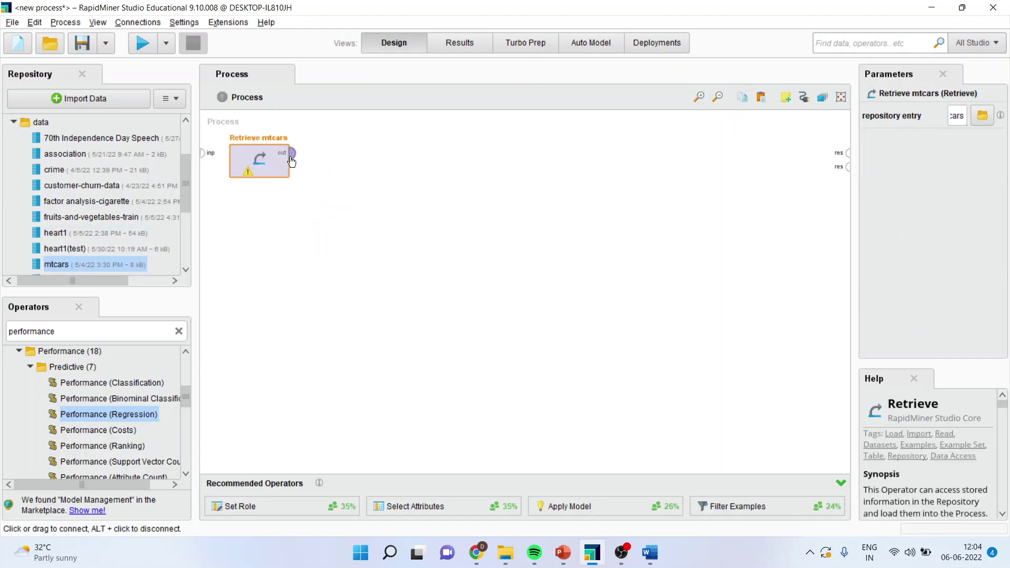
{"action": "left_click", "coordinate": [847, 153]}
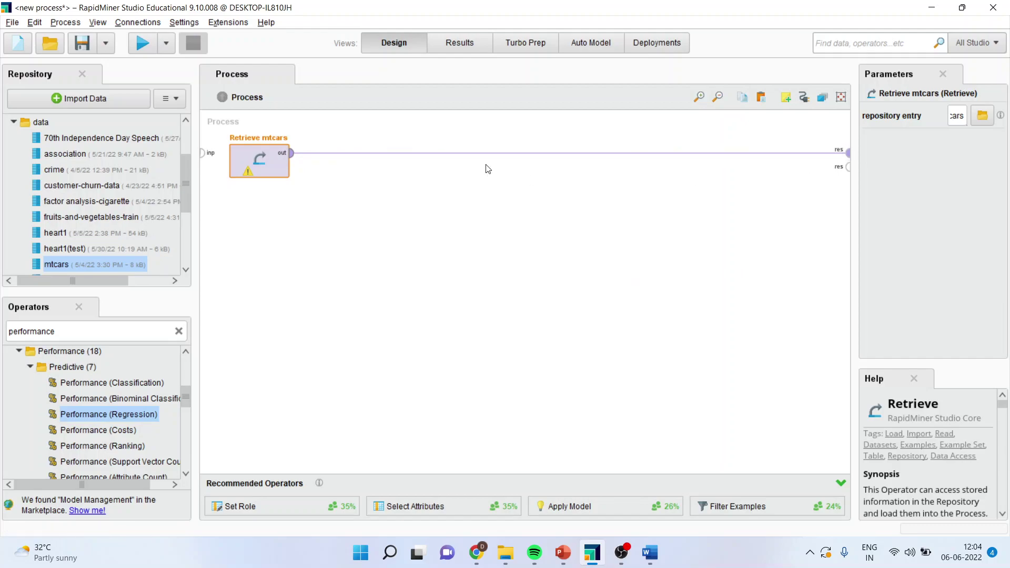
Run the process, browse the 32-example, 12-attribute mtcars table, then return to Design view.
{"action": "left_click", "coordinate": [141, 43]}
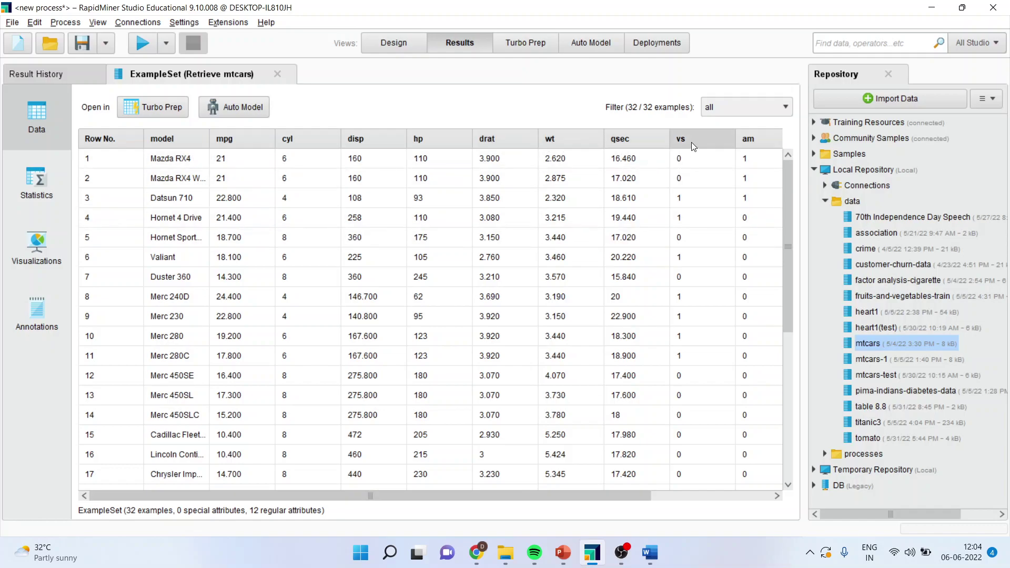
{"action": "left_click_drag", "start_coordinate": [642, 495], "coordinate": [732, 494]}
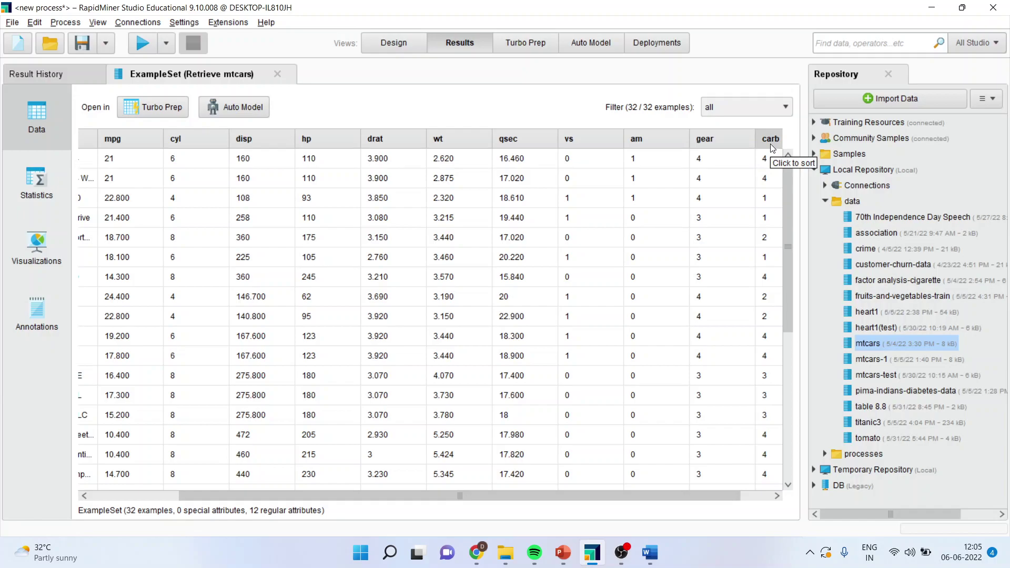
{"action": "left_click", "coordinate": [393, 44]}
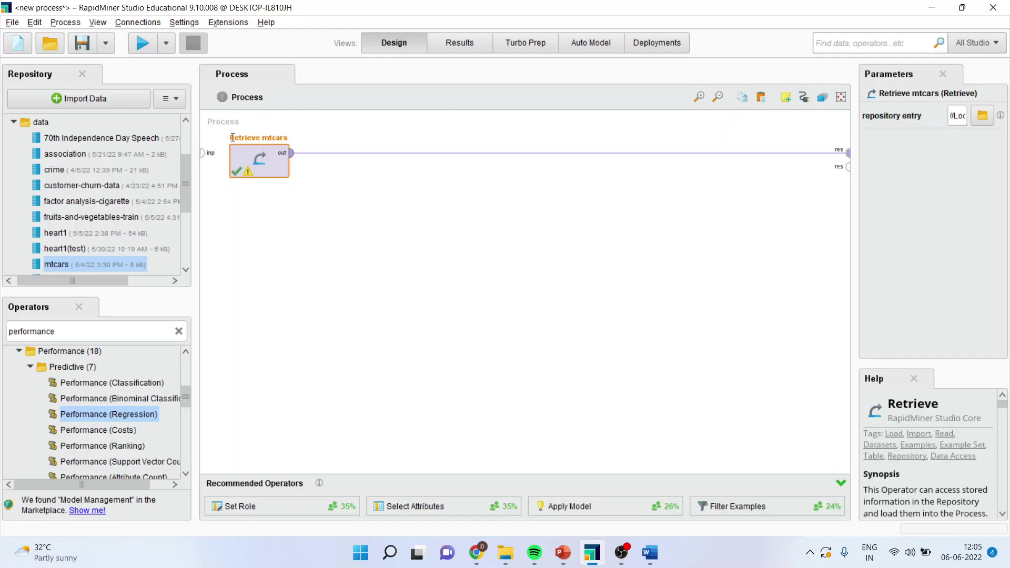
Insert a Select Attributes operator right after Retrieve mtcars.
{"action": "double_click", "coordinate": [76, 332]}
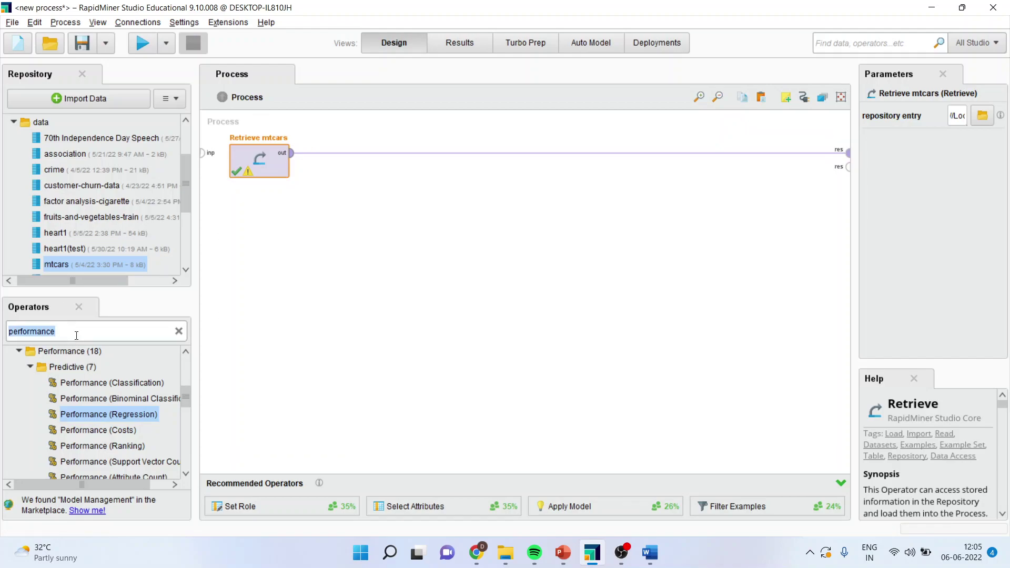
{"action": "type", "text": "se"}
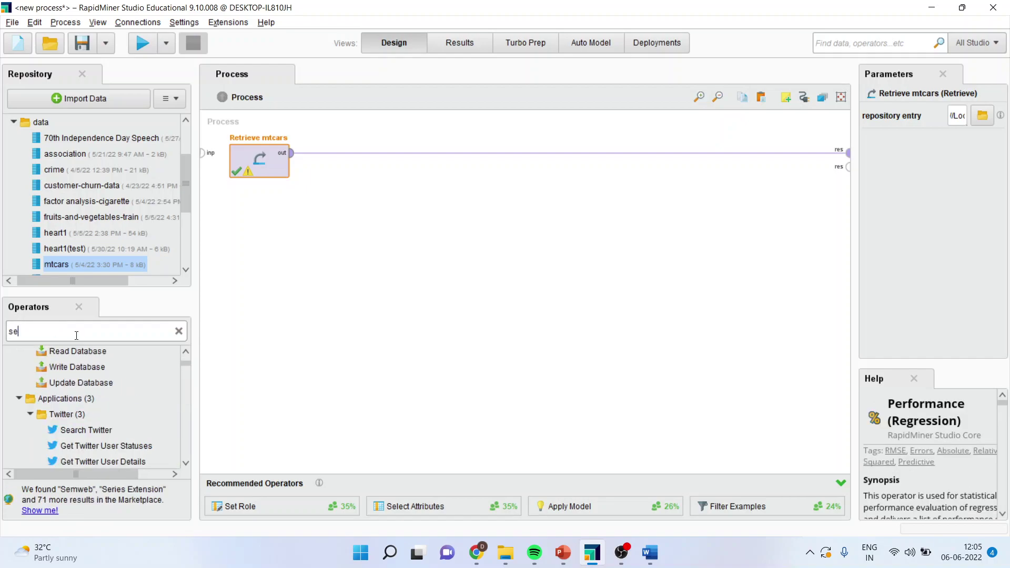
{"action": "type", "text": "lect "}
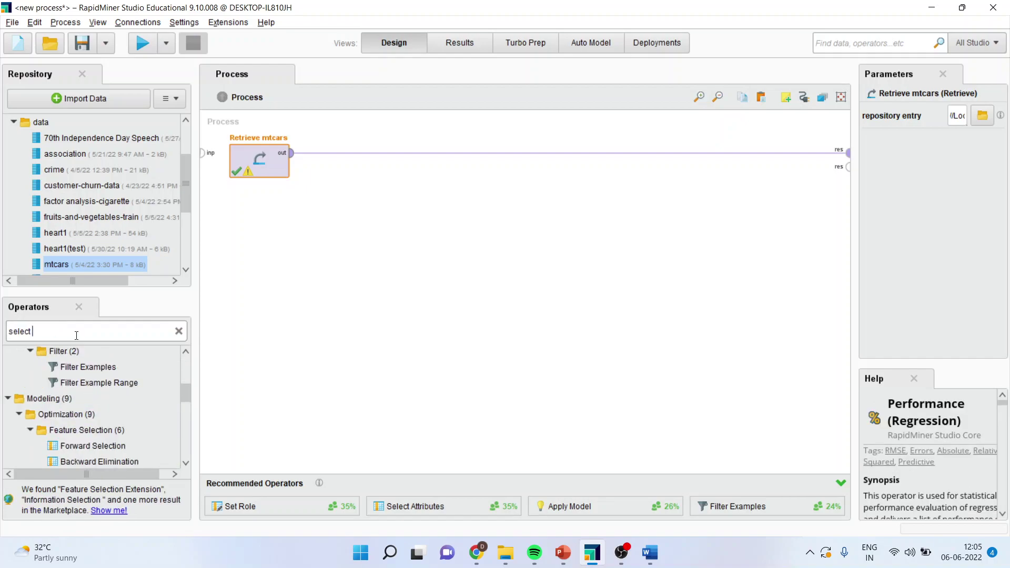
{"action": "type", "text": "att"}
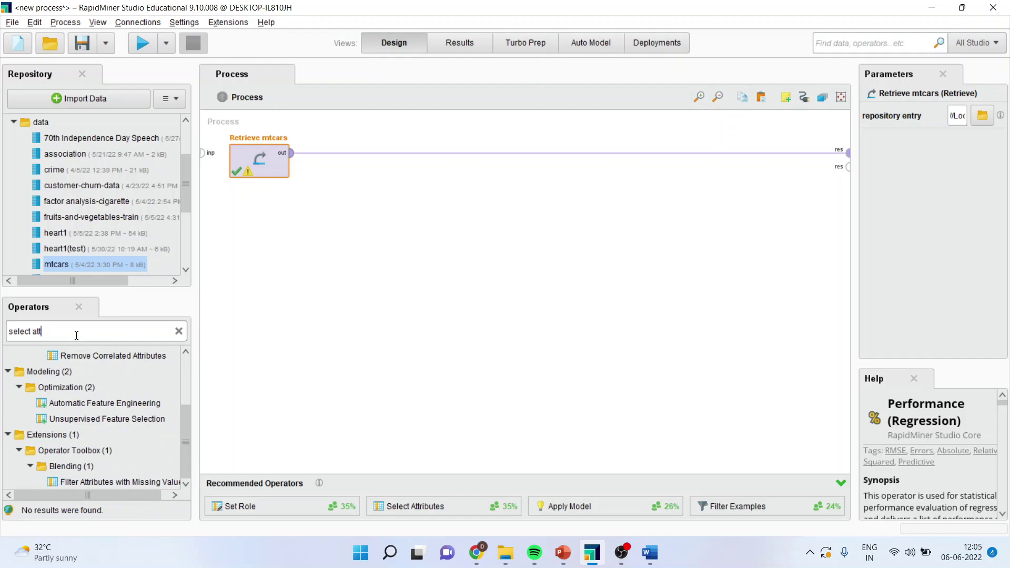
{"action": "type", "text": "r"}
{"action": "type", "text": "i"}
{"action": "left_click_drag", "start_coordinate": [188, 430], "coordinate": [184, 390]}
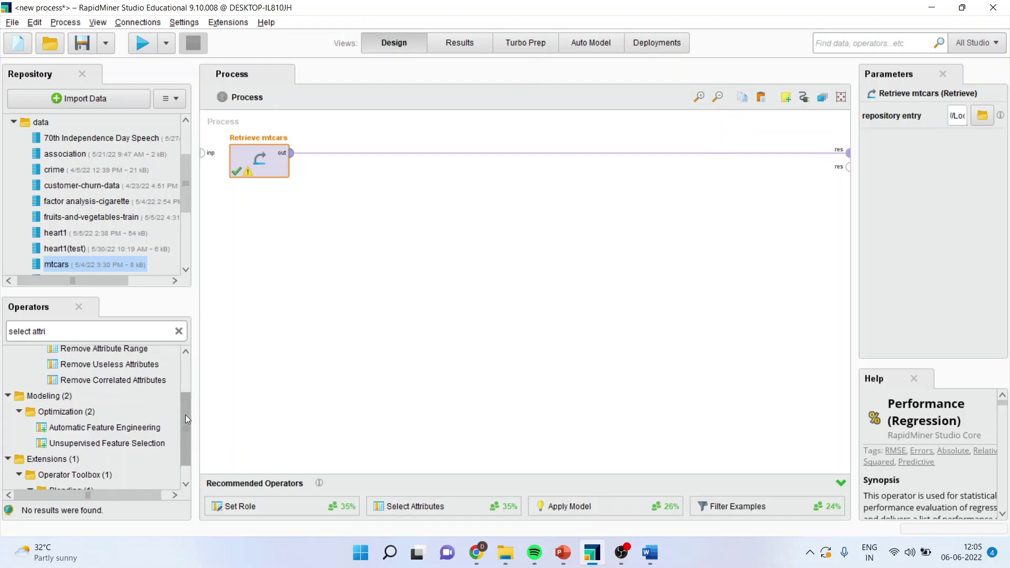
{"action": "left_click_drag", "start_coordinate": [113, 388], "coordinate": [346, 155]}
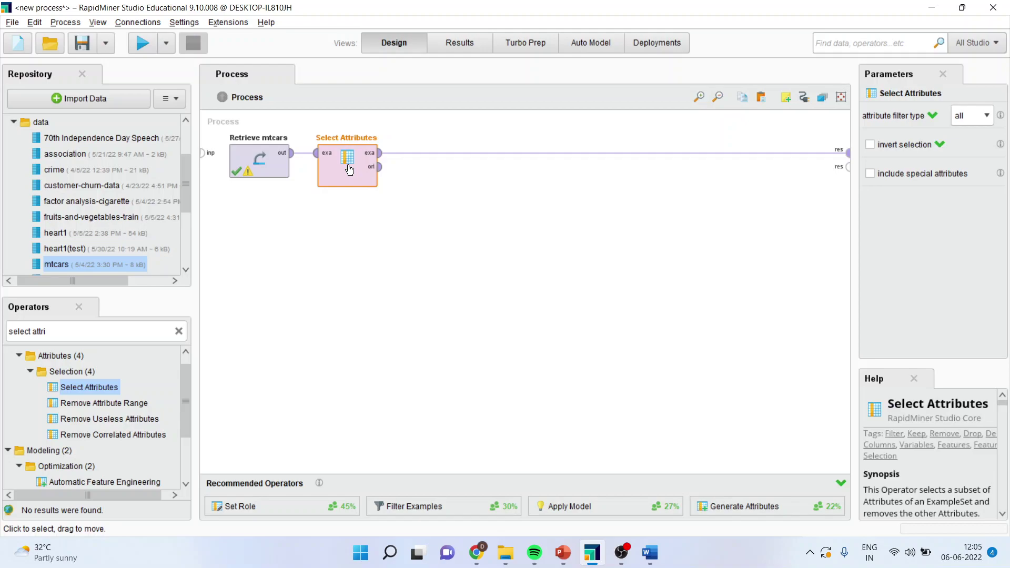
Set Select Attributes to filter type subset keeping hp, mpg and wt.
{"action": "left_click", "coordinate": [979, 115]}
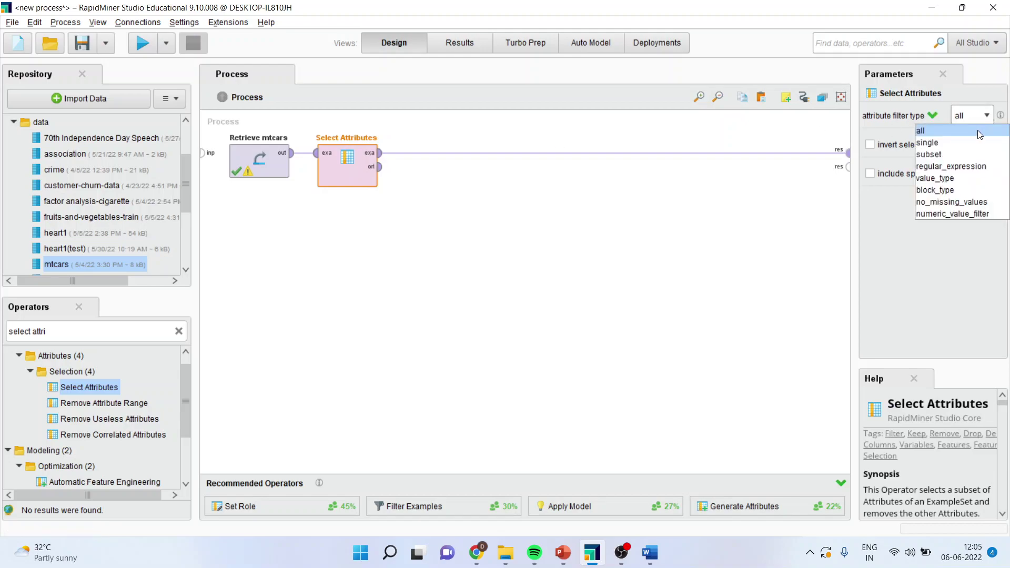
{"action": "left_click", "coordinate": [963, 154]}
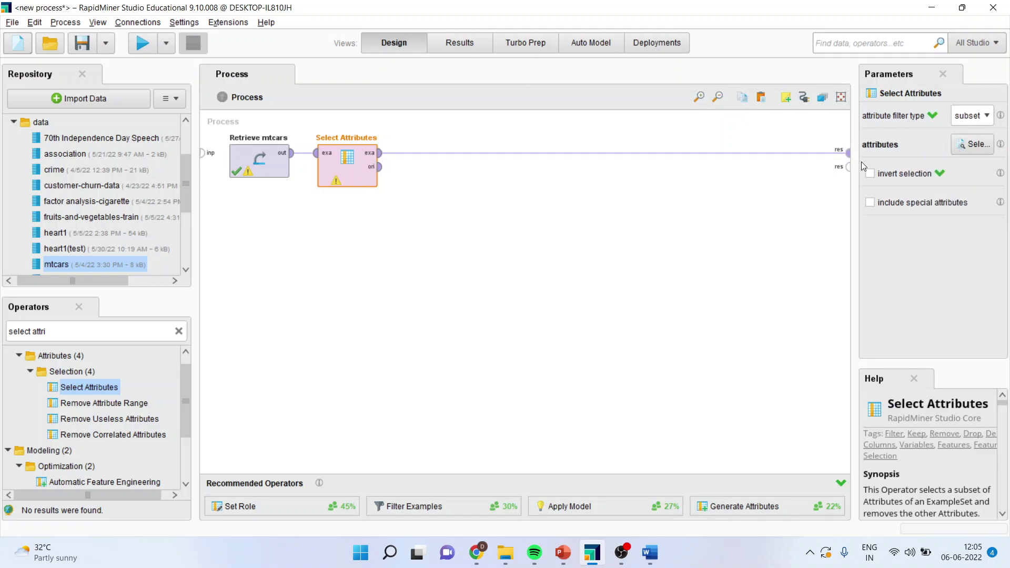
{"action": "left_click", "coordinate": [969, 144]}
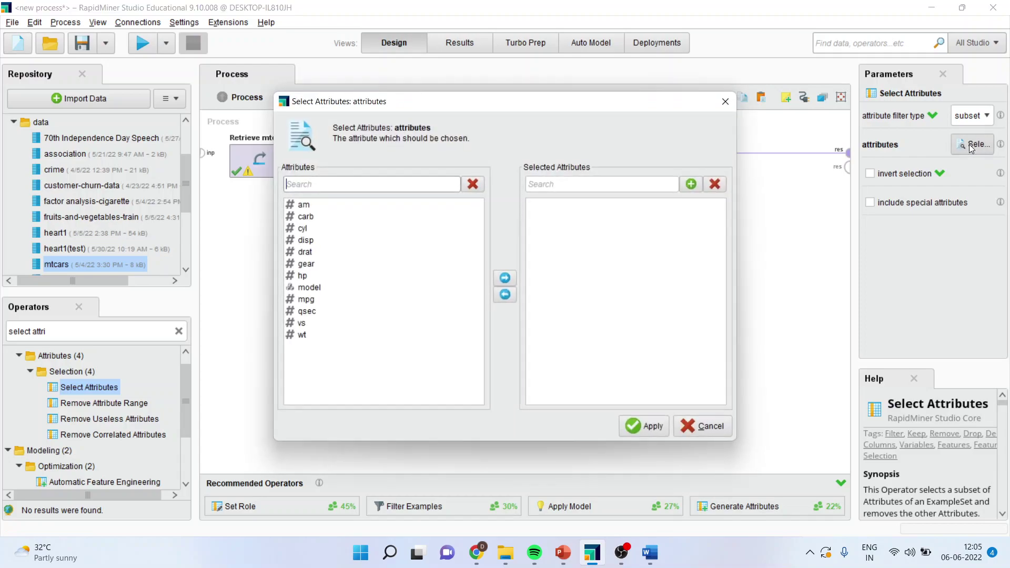
{"action": "left_click", "coordinate": [304, 335]}
{"action": "left_click", "coordinate": [309, 299], "text": "ctrl"}
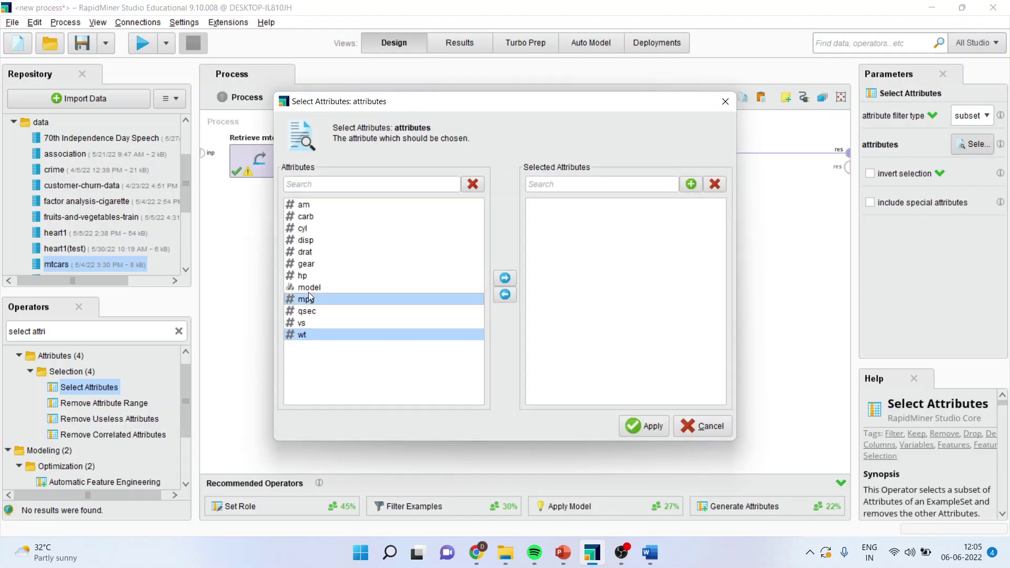
{"action": "left_click", "coordinate": [307, 277], "text": "ctrl"}
{"action": "left_click", "coordinate": [505, 277]}
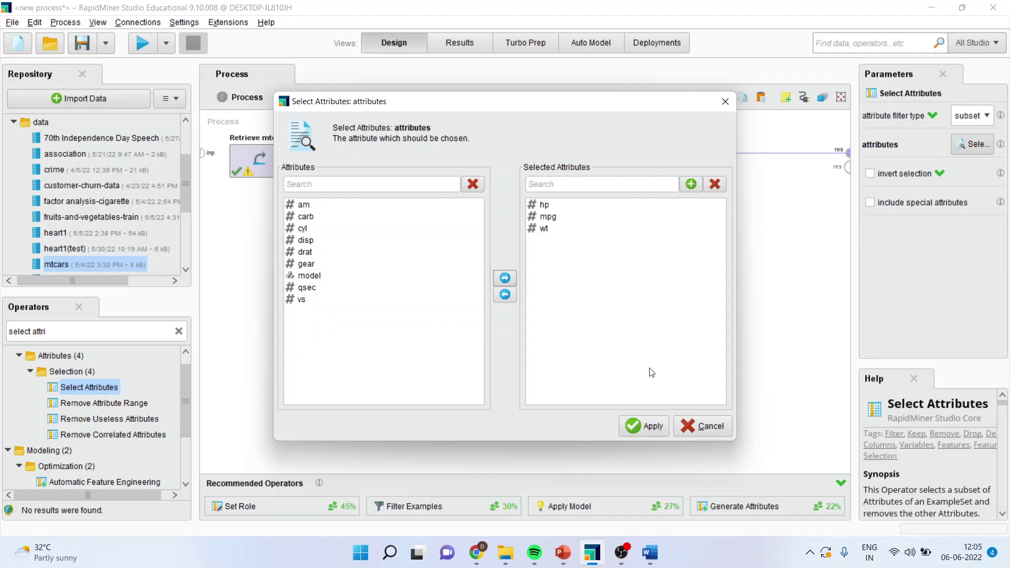
{"action": "left_click", "coordinate": [653, 421]}
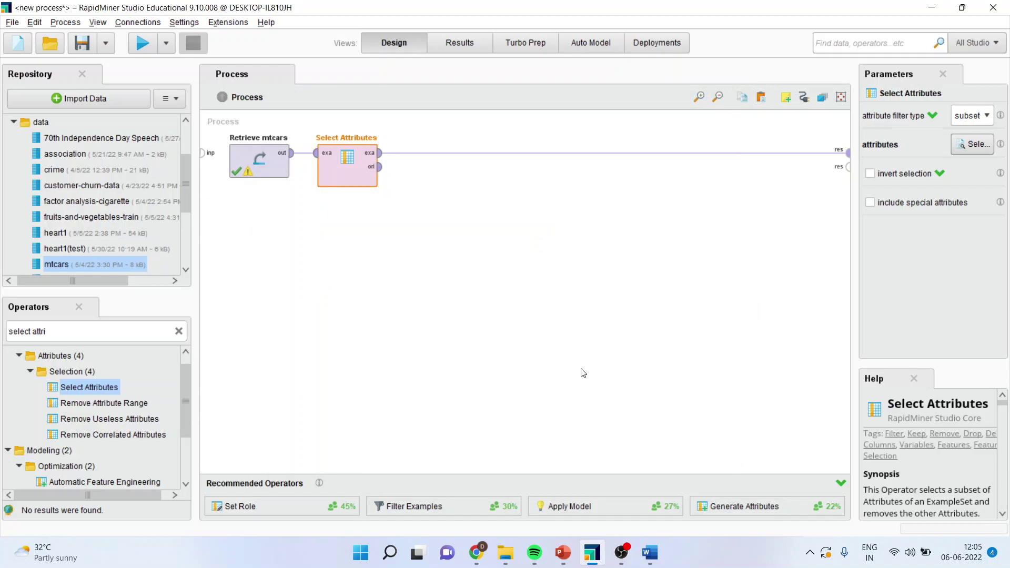
Insert a Set Role operator after Select Attributes.
{"action": "left_click", "coordinate": [81, 330]}
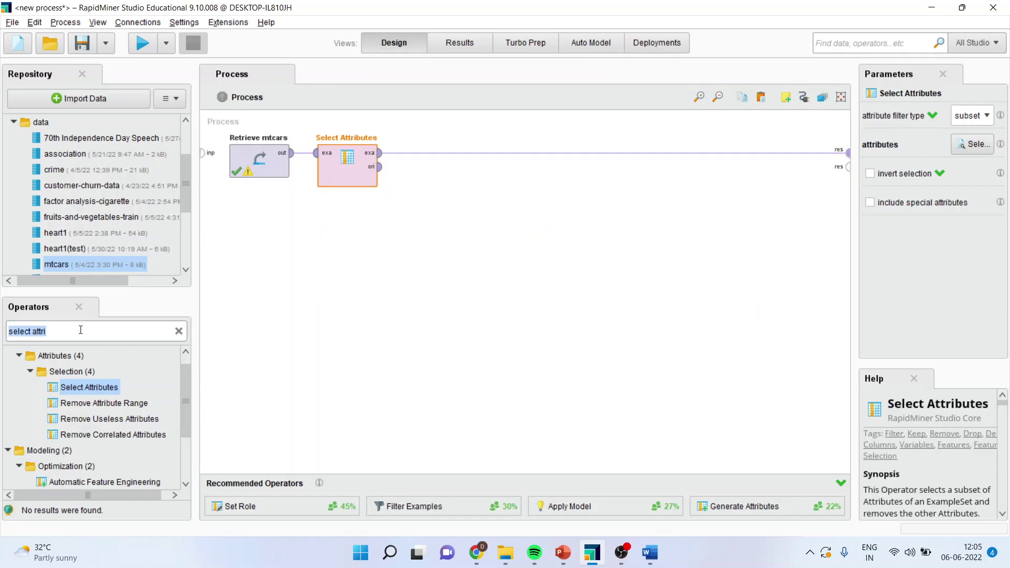
{"action": "type", "text": "set to"}
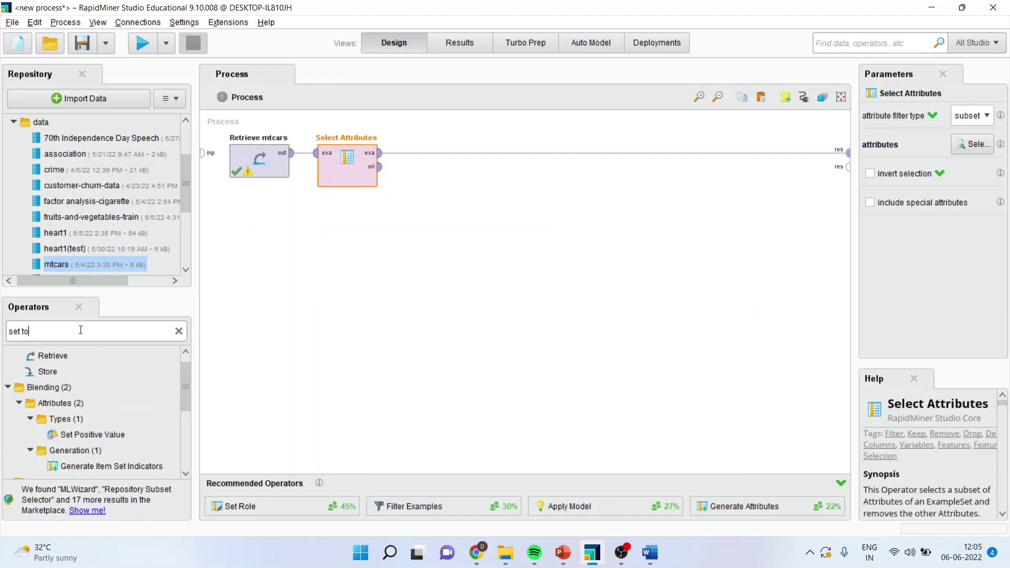
{"action": "type", "text": "le"}
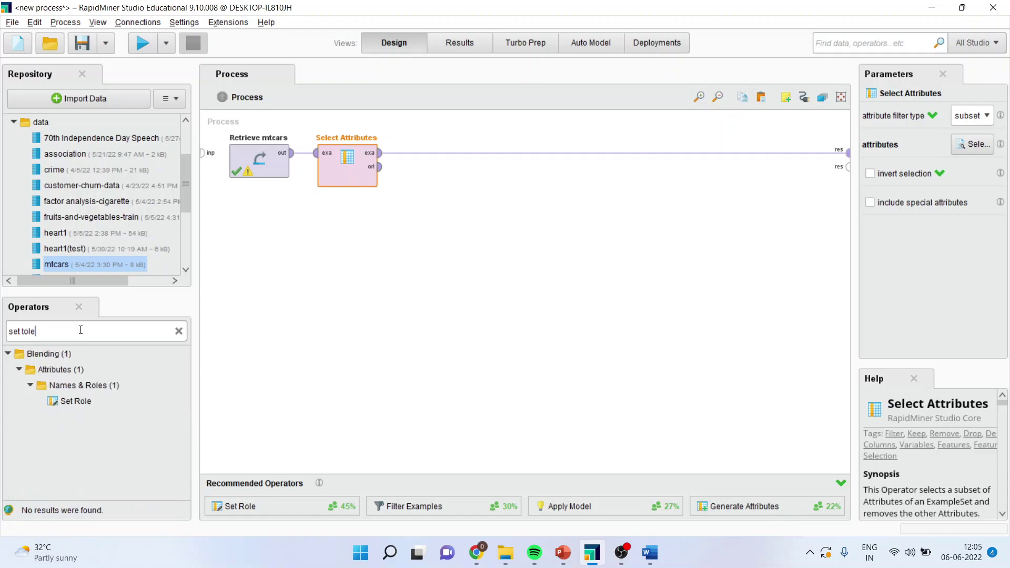
{"action": "left_click_drag", "start_coordinate": [79, 401], "coordinate": [435, 151]}
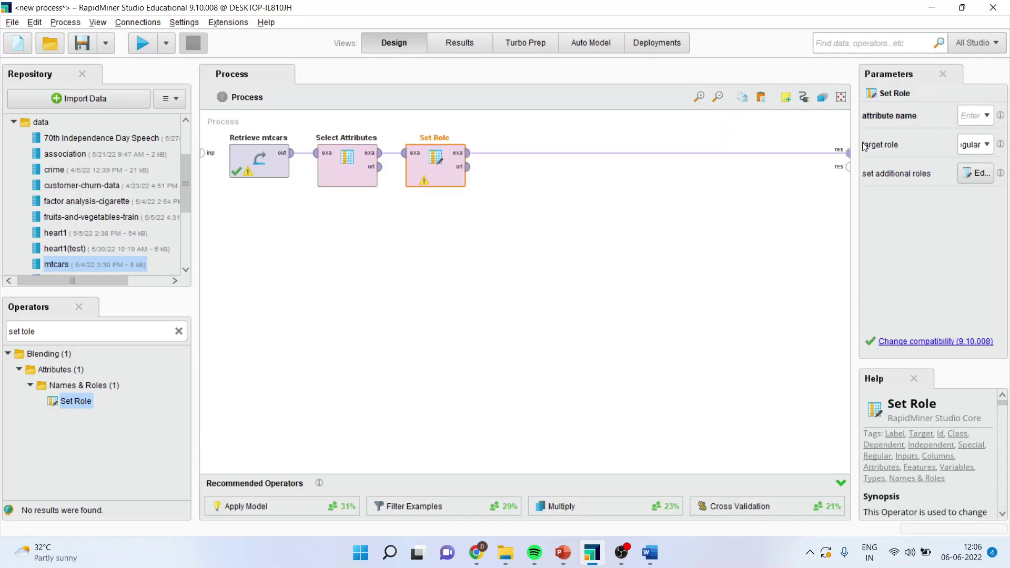
Set Set Role's attribute name to mpg with target role label.
{"action": "left_click", "coordinate": [988, 116]}
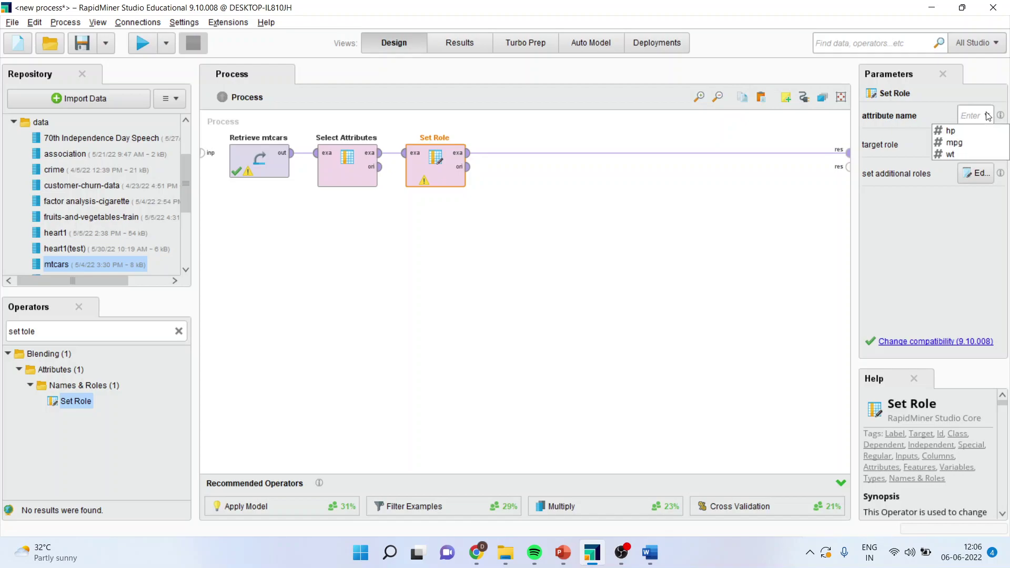
{"action": "left_click", "coordinate": [968, 143]}
{"action": "left_click", "coordinate": [987, 144]}
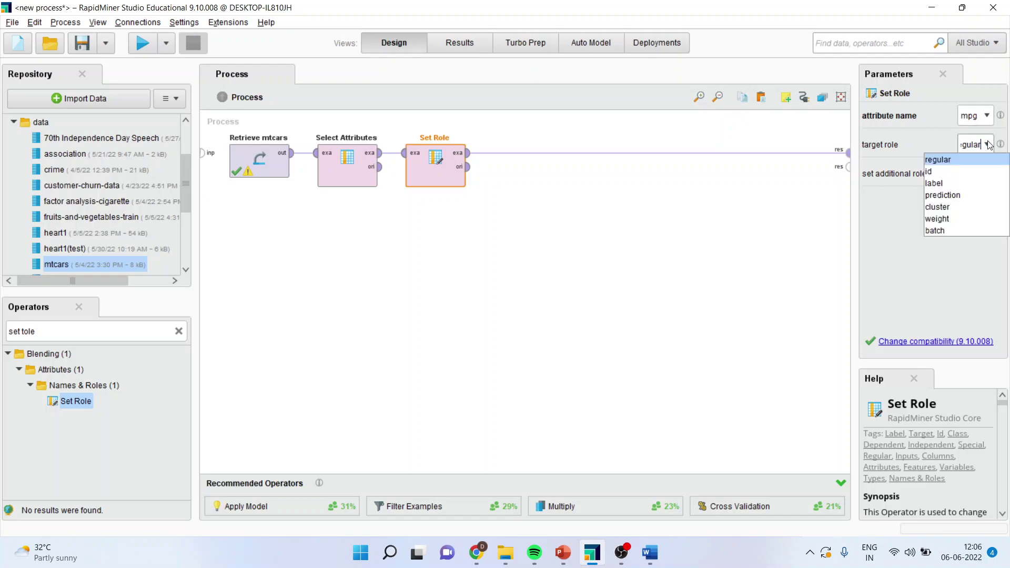
{"action": "left_click", "coordinate": [960, 183]}
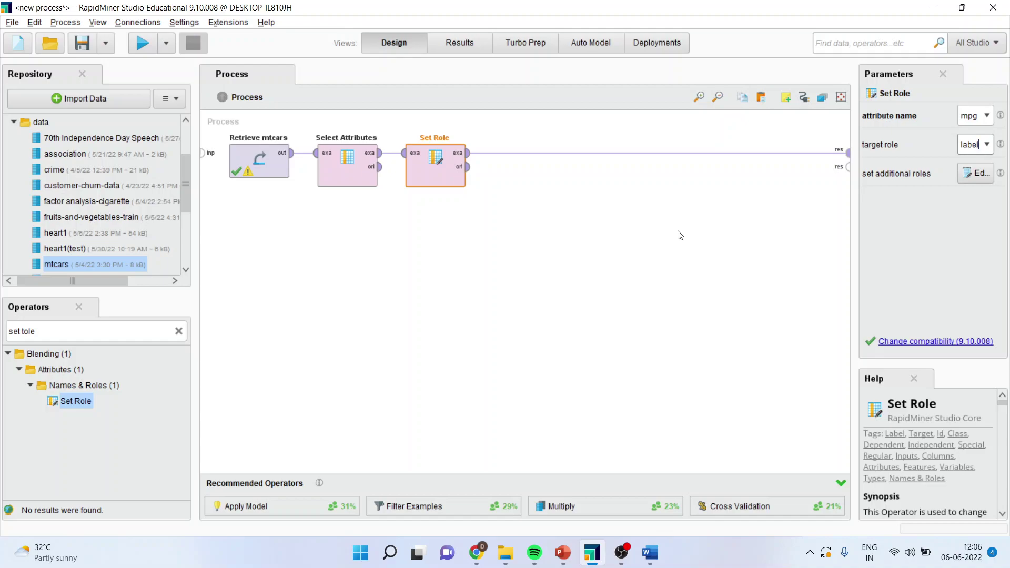
Add a Split Data operator to the process canvas.
{"action": "left_click", "coordinate": [44, 331]}
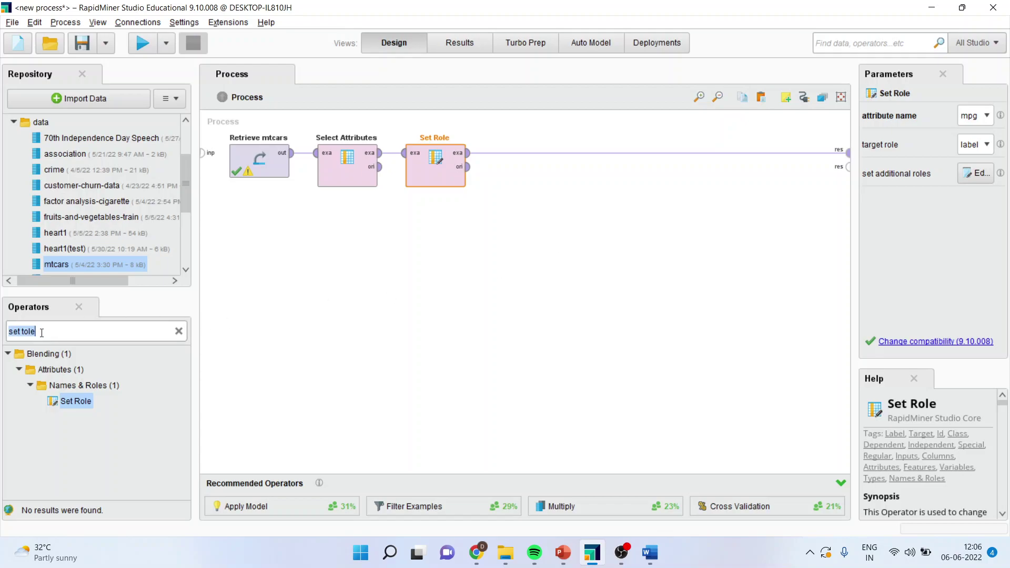
{"action": "type", "text": "spli"}
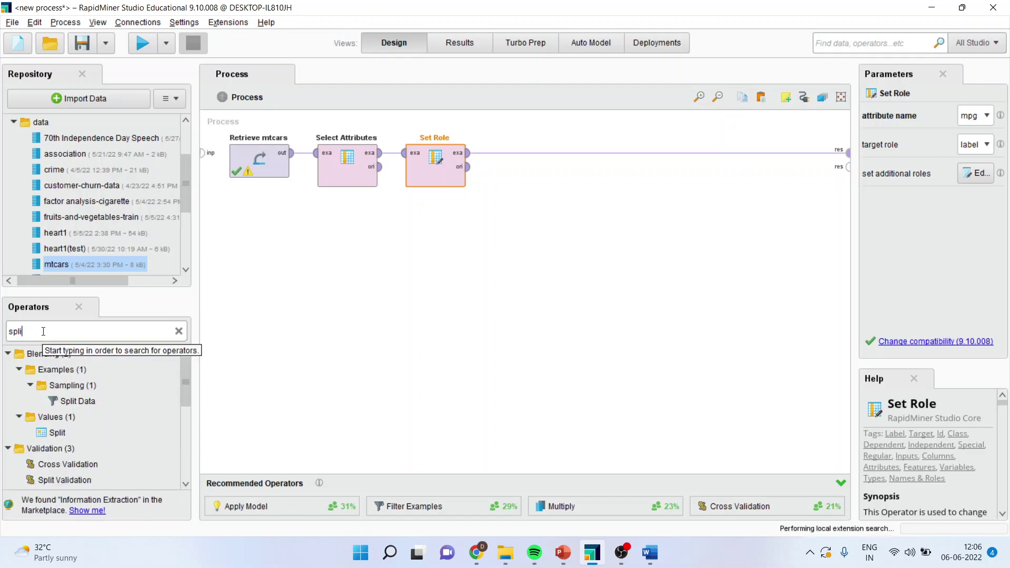
{"action": "type", "text": "t da"}
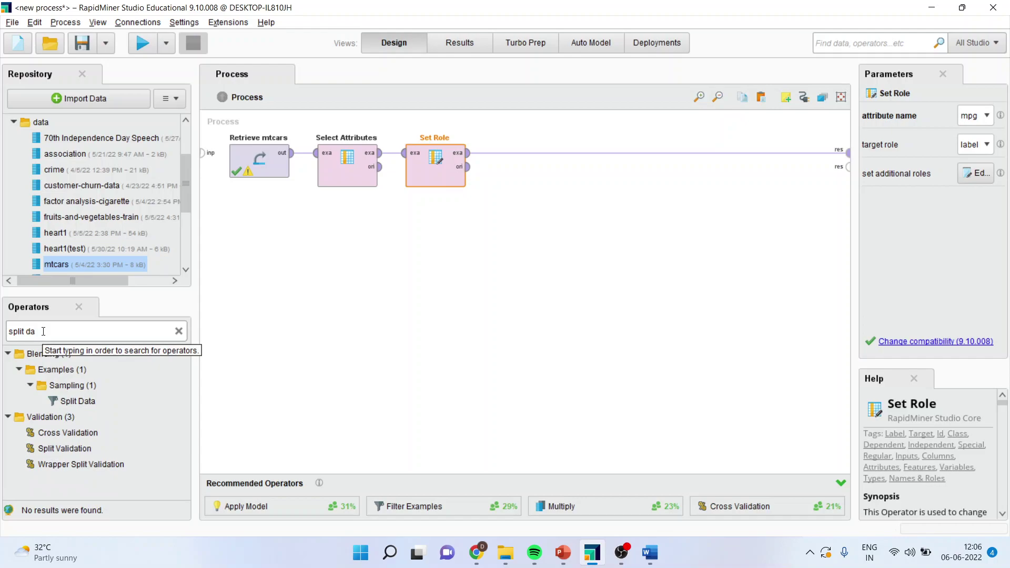
{"action": "left_click_drag", "start_coordinate": [77, 401], "coordinate": [469, 266]}
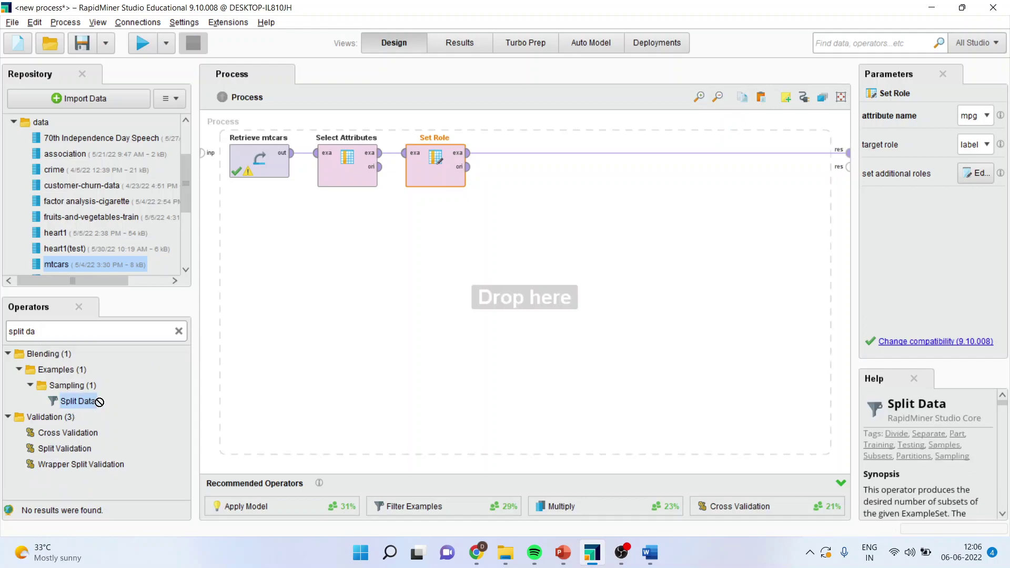
{"action": "left_click_drag", "start_coordinate": [528, 218], "coordinate": [526, 224]}
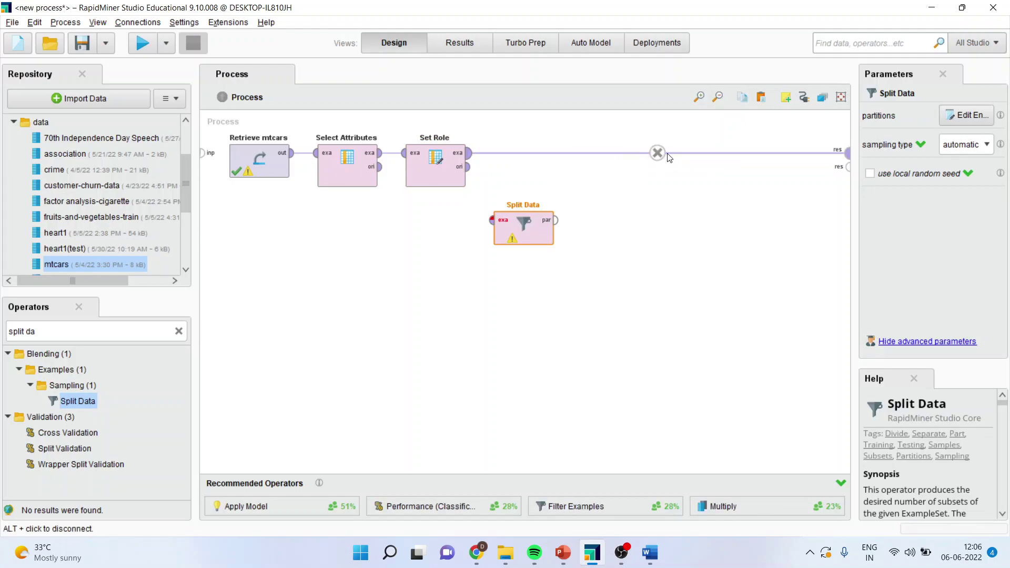
Route Set Role's output into Split Data instead of the result, then search for linear regression.
{"action": "left_click", "coordinate": [658, 152]}
{"action": "mouse_move", "coordinate": [529, 226]}
{"action": "left_mouse_down"}
{"action": "mouse_move", "coordinate": [550, 227]}
{"action": "mouse_move", "coordinate": [552, 261]}
{"action": "left_mouse_up"}
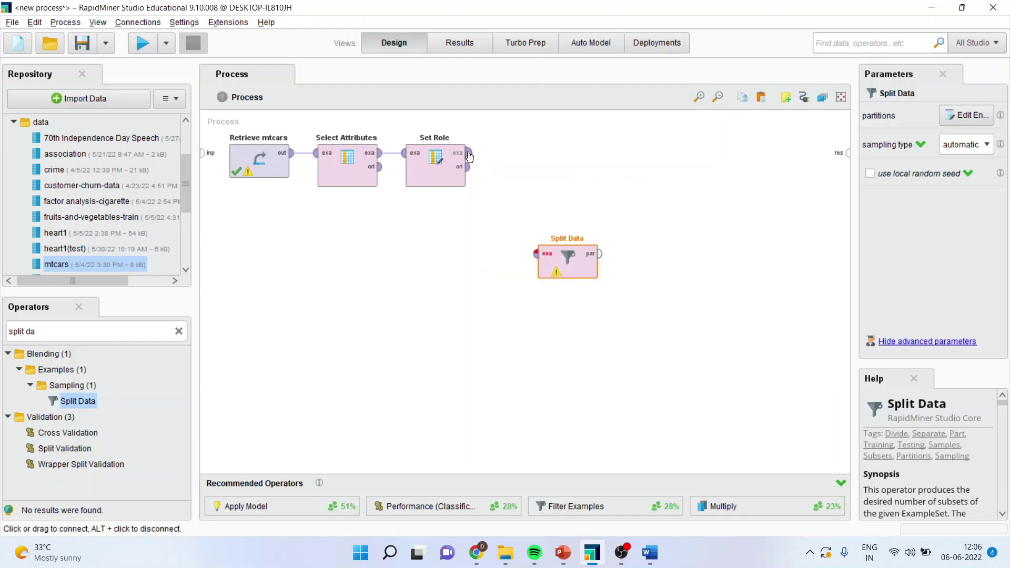
{"action": "left_click", "coordinate": [468, 155]}
{"action": "left_click", "coordinate": [537, 253]}
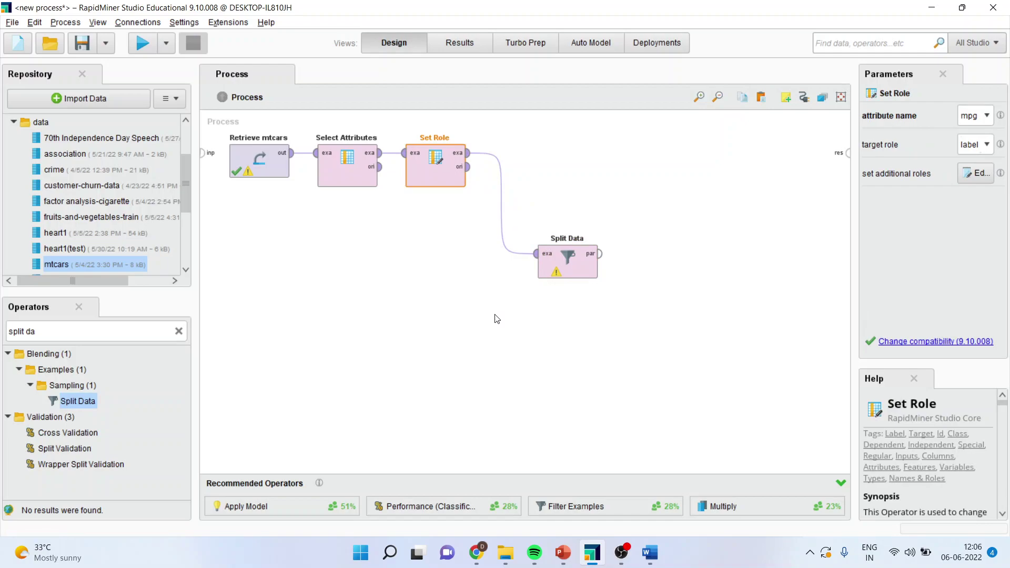
{"action": "left_click", "coordinate": [94, 335]}
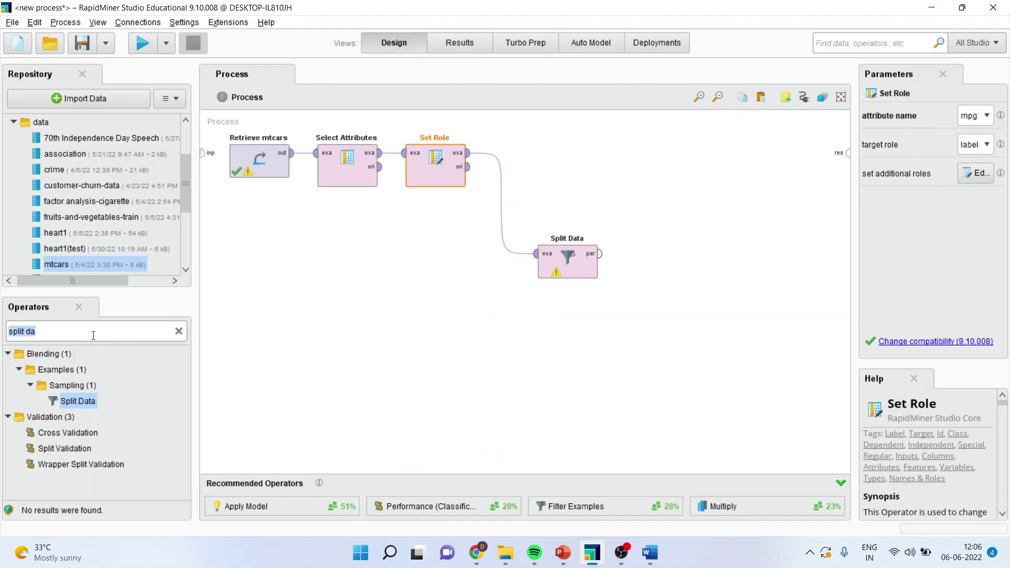
{"action": "type", "text": "linear"}
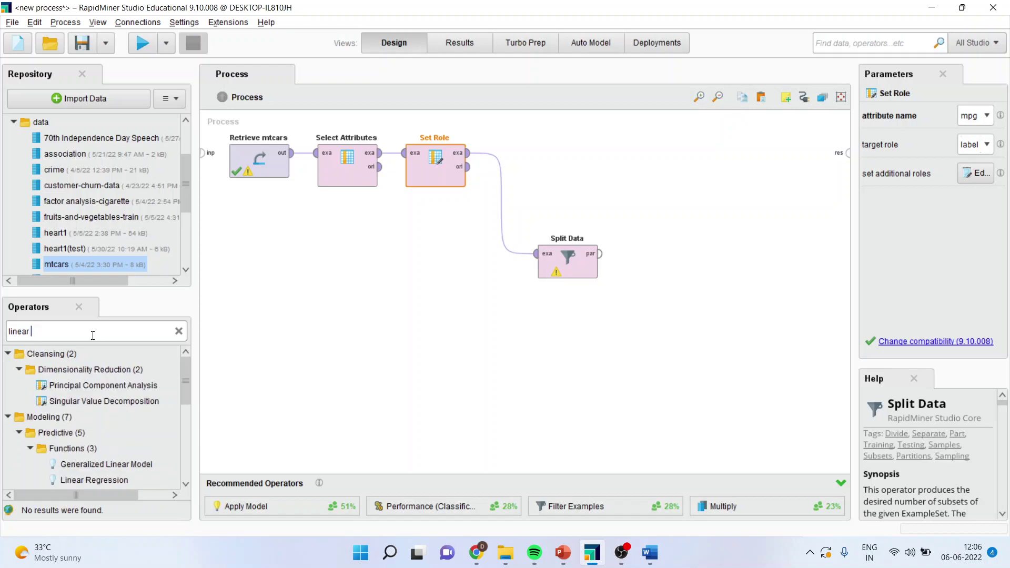
{"action": "type", "text": " regressio"}
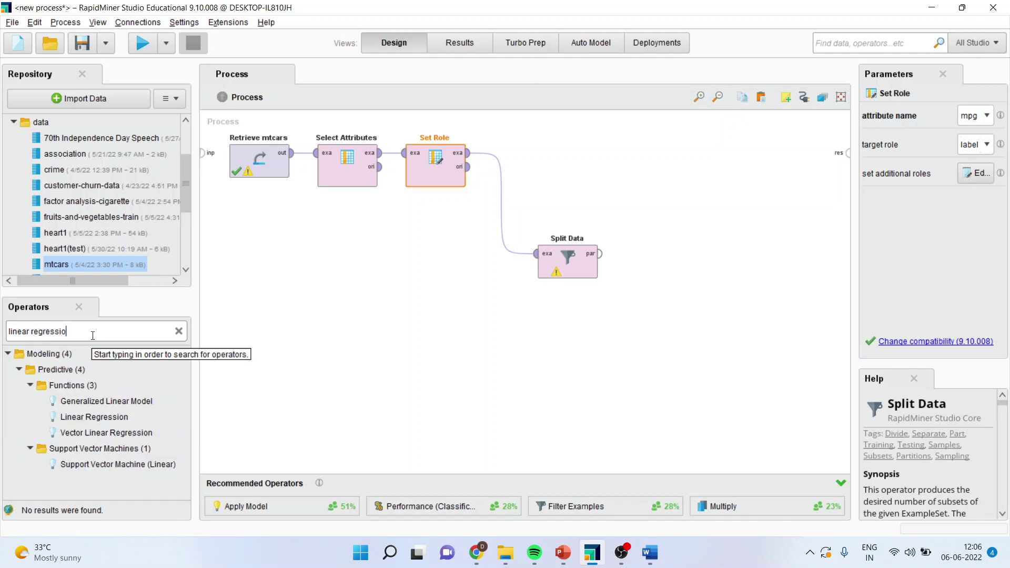
{"action": "type", "text": "n"}
Place Linear Regression on the canvas, its training input fed by Split Data's first partition.
{"action": "mouse_move", "coordinate": [94, 416]}
{"action": "left_mouse_down"}
{"action": "mouse_move", "coordinate": [510, 237]}
{"action": "mouse_move", "coordinate": [598, 154]}
{"action": "left_mouse_up"}
{"action": "left_click_drag", "start_coordinate": [573, 269], "coordinate": [541, 271]}
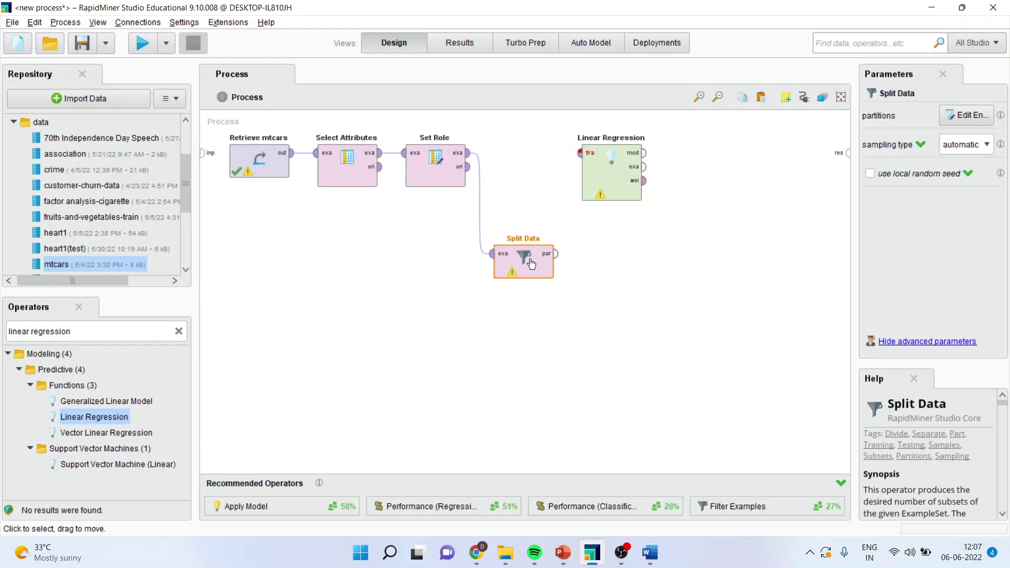
{"action": "left_click", "coordinate": [555, 254]}
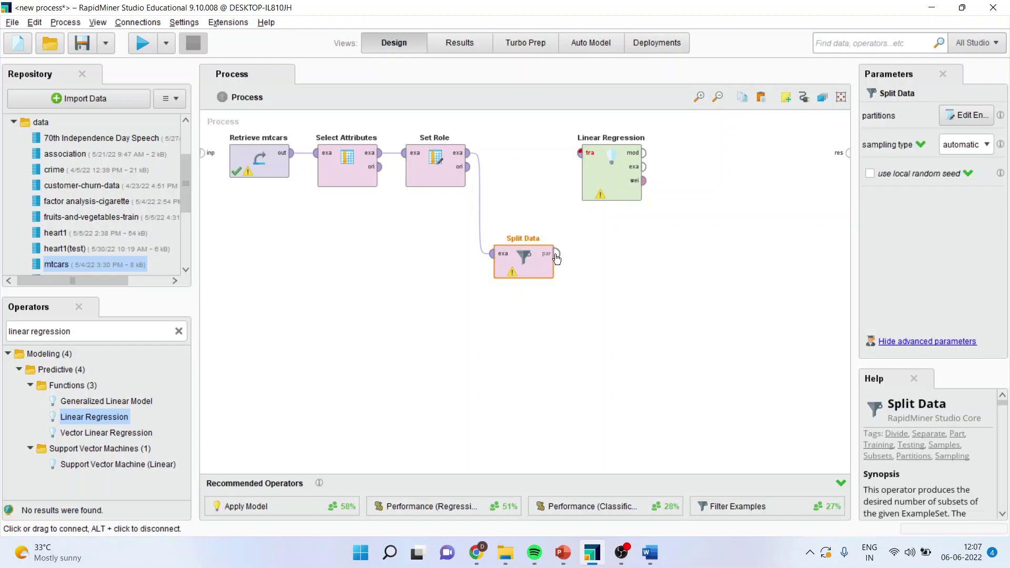
{"action": "left_click", "coordinate": [580, 153]}
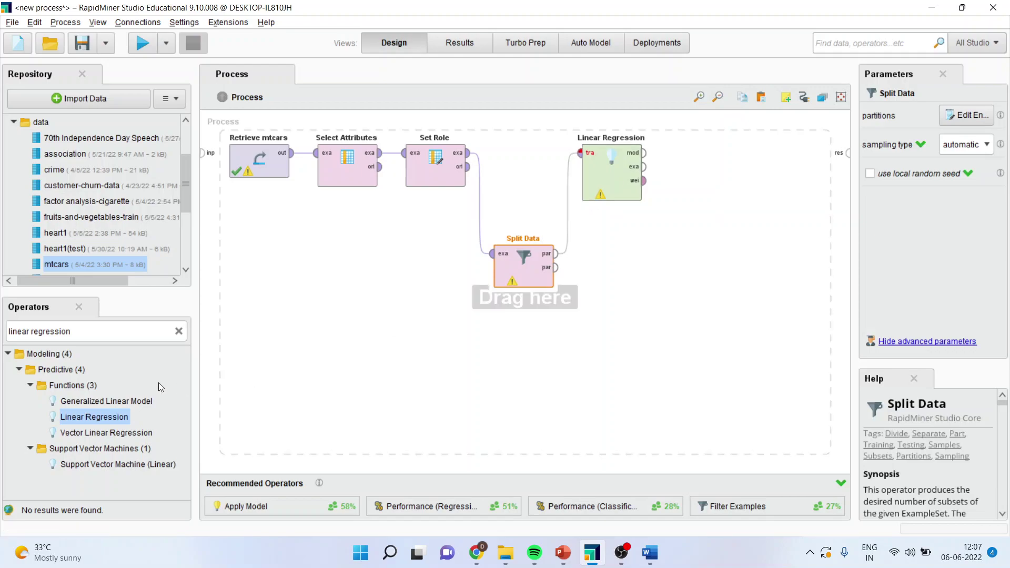
{"action": "left_click", "coordinate": [87, 332]}
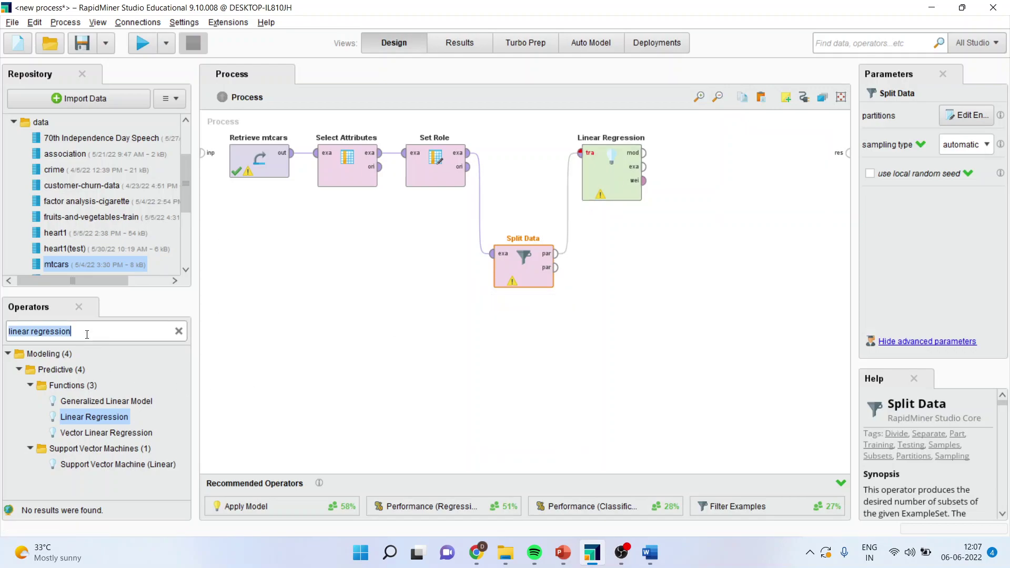
Add an Apply Model operator below Linear Regression.
{"action": "type", "text": "ap"}
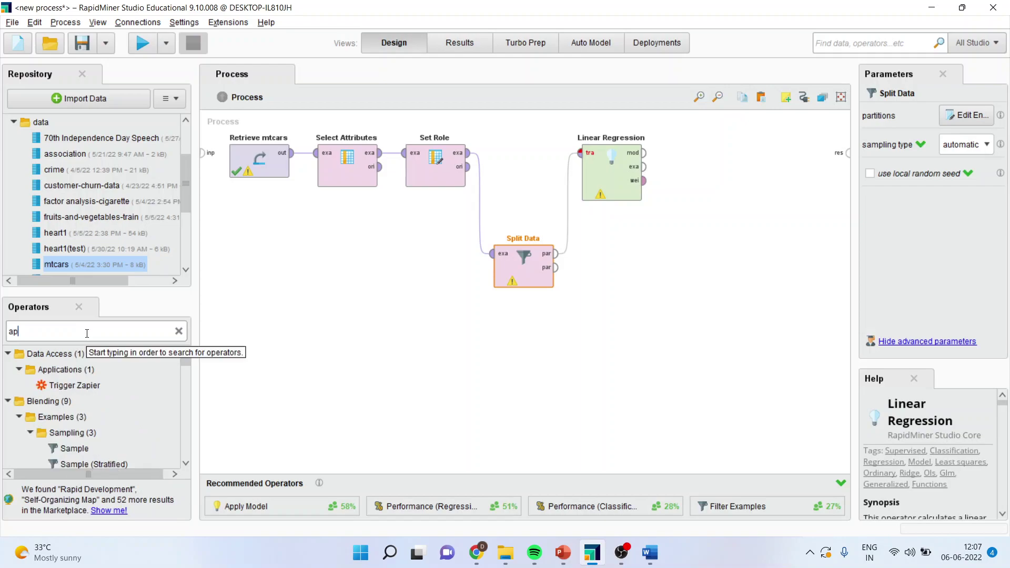
{"action": "type", "text": "ply model"}
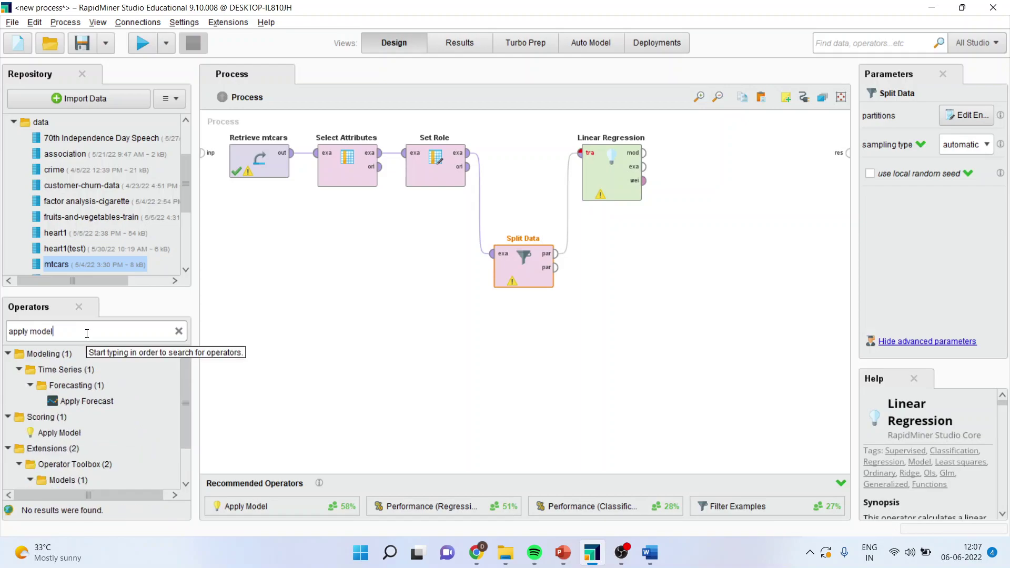
{"action": "left_click_drag", "start_coordinate": [76, 437], "coordinate": [450, 409]}
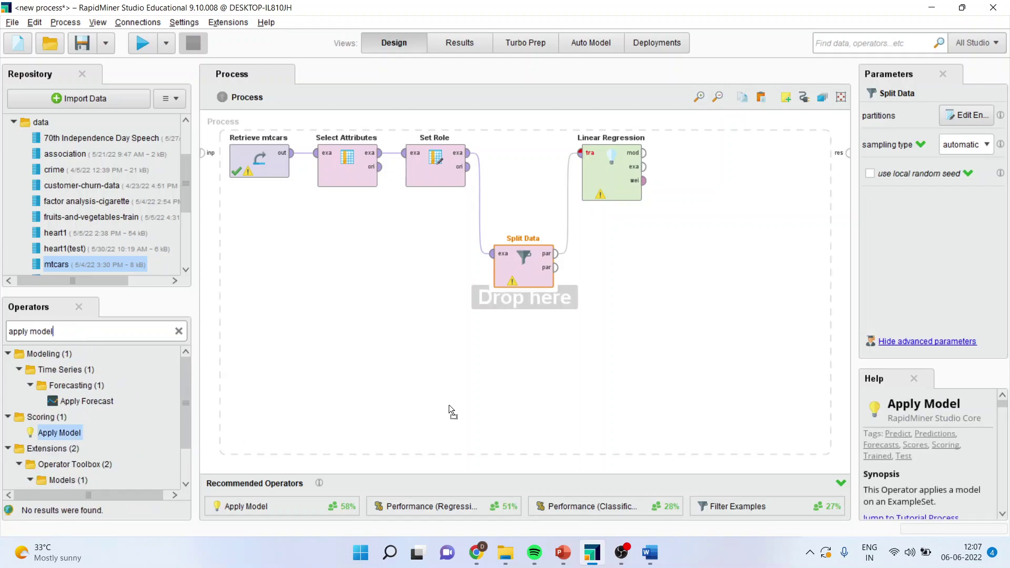
{"action": "left_click_drag", "start_coordinate": [619, 280], "coordinate": [619, 282]}
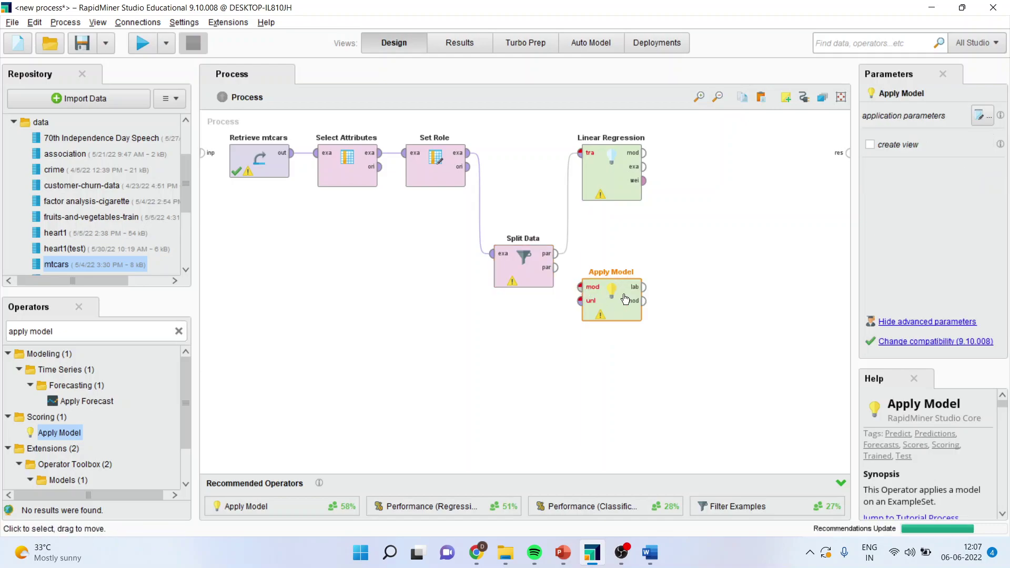
Wire Split Data's second partition to Apply Model's unl input and the regression model to mod.
{"action": "left_click", "coordinate": [555, 267]}
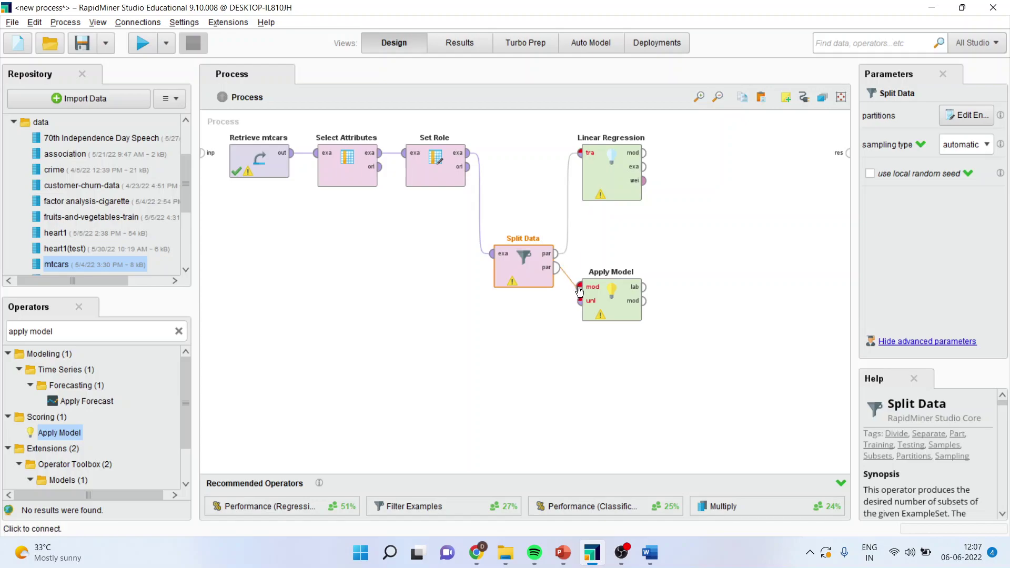
{"action": "left_click", "coordinate": [578, 288]}
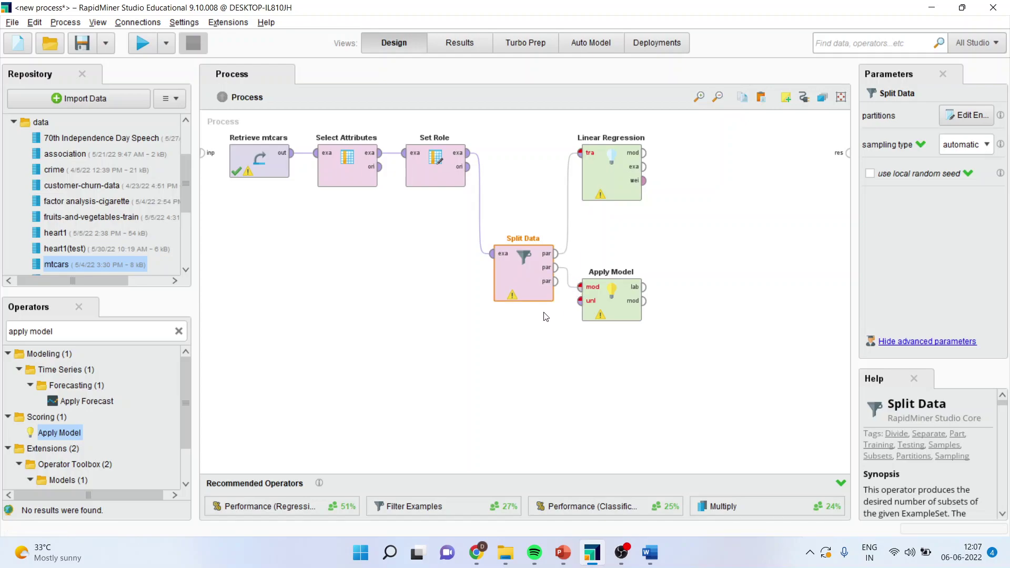
{"action": "left_click", "coordinate": [556, 269], "text": "alt"}
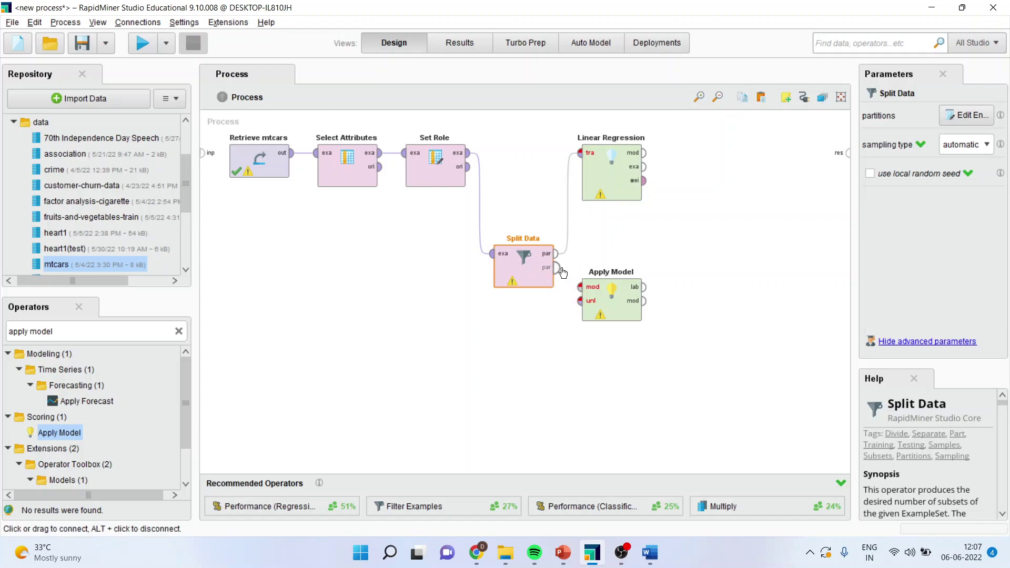
{"action": "left_click", "coordinate": [556, 268]}
{"action": "left_click", "coordinate": [579, 301]}
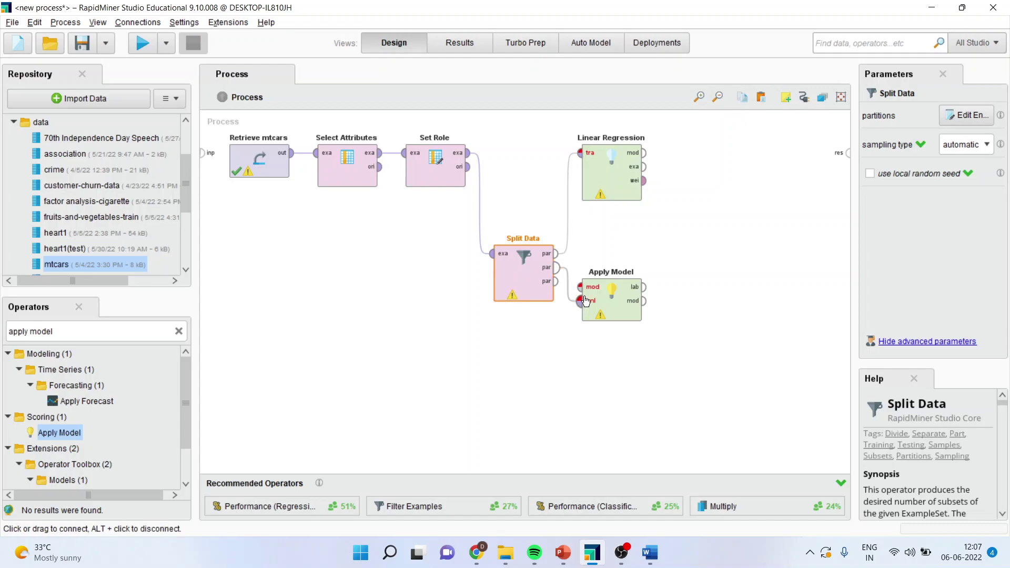
{"action": "left_click", "coordinate": [643, 153]}
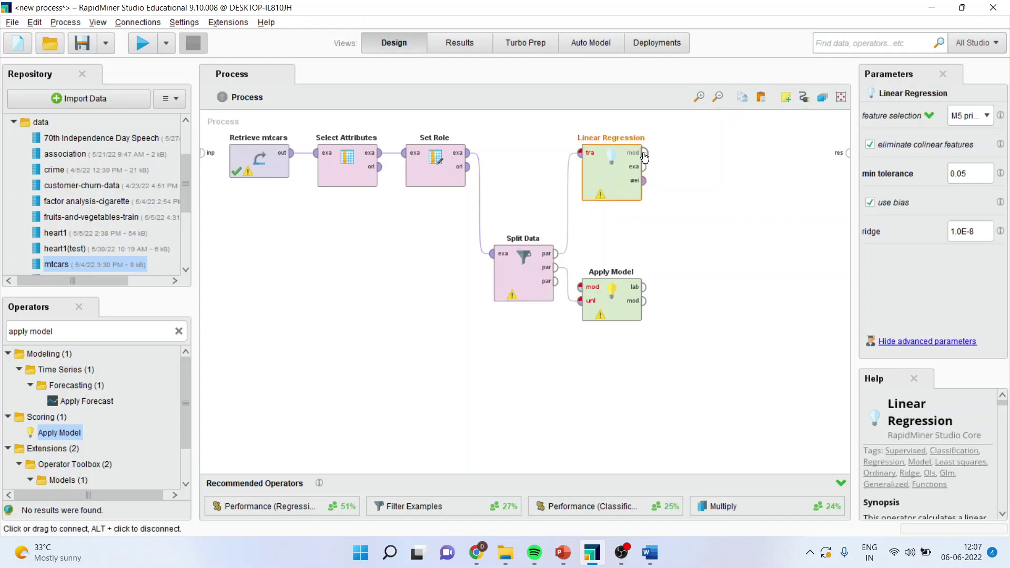
{"action": "left_click", "coordinate": [589, 288]}
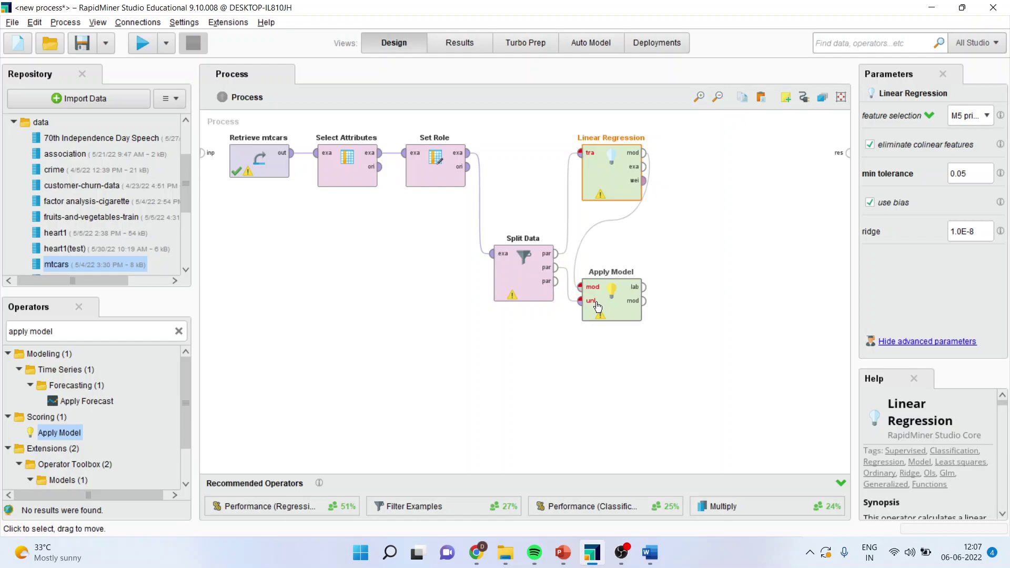
Give Split Data two partition entries with ratios 0.7 and 0.3.
{"action": "double_click", "coordinate": [524, 268]}
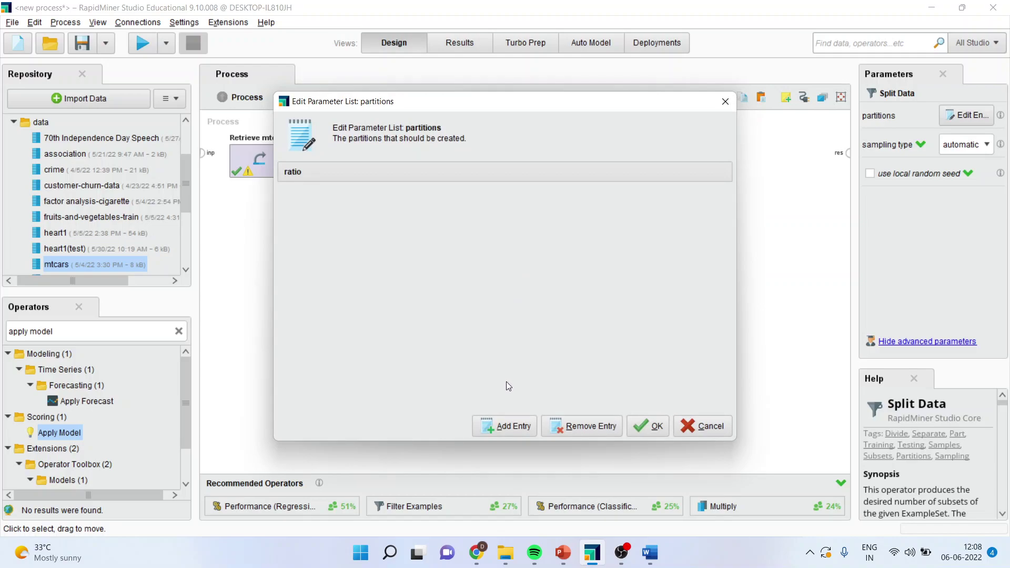
{"action": "left_click", "coordinate": [514, 427]}
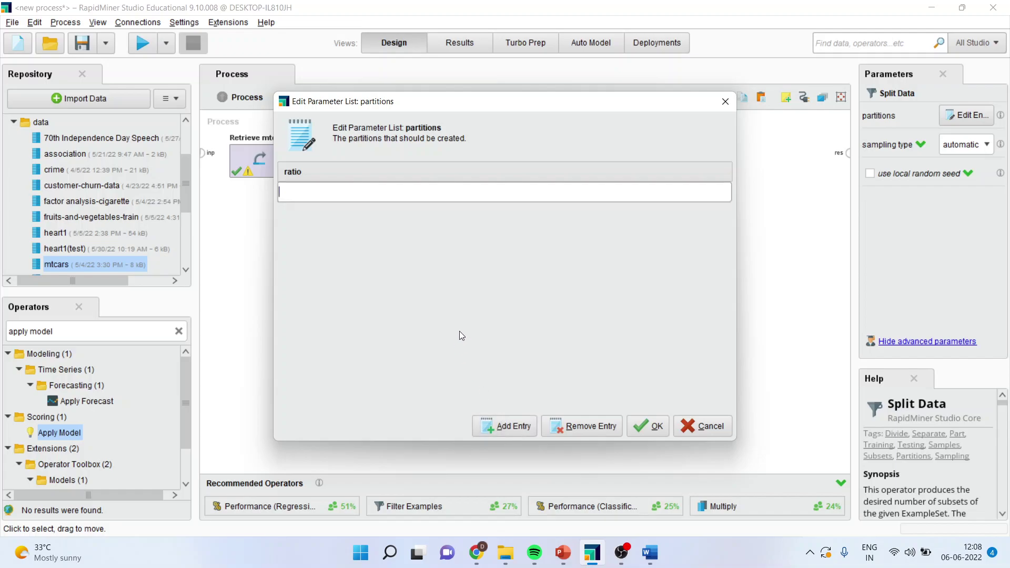
{"action": "type", "text": "0.7"}
{"action": "left_click", "coordinate": [515, 425]}
{"action": "type", "text": "0"}
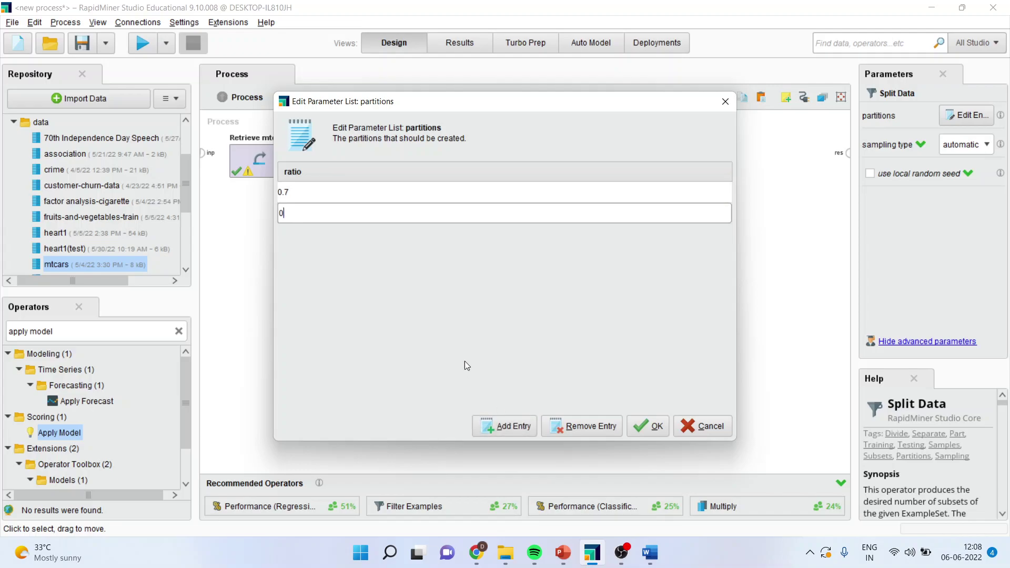
{"action": "type", "text": ".3"}
{"action": "left_click", "coordinate": [649, 429]}
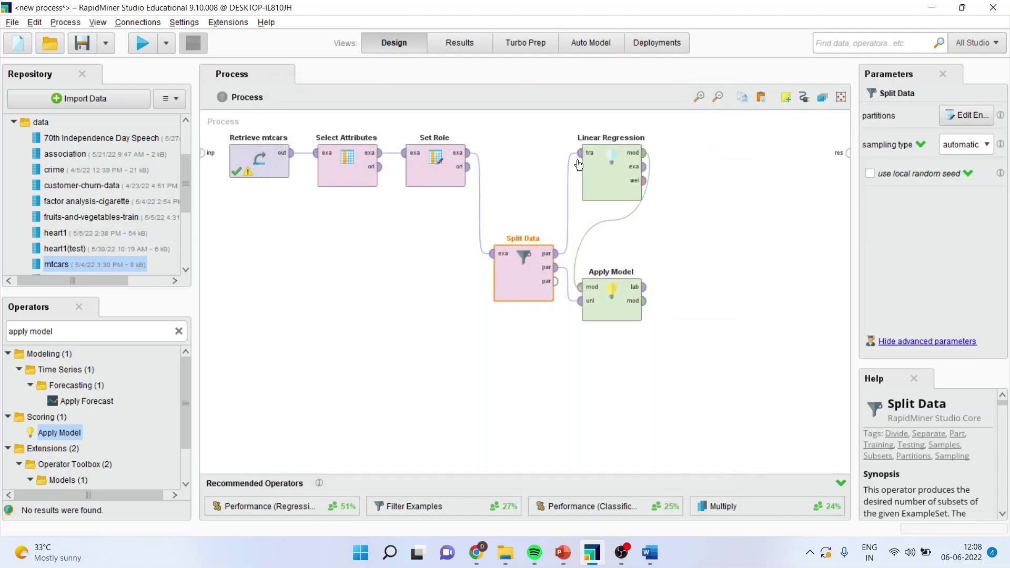
Add a Performance (Regression) operator to the process.
{"action": "left_click_drag", "start_coordinate": [644, 153], "coordinate": [585, 288]}
{"action": "left_click", "coordinate": [107, 327]}
{"action": "type", "text": "performance"}
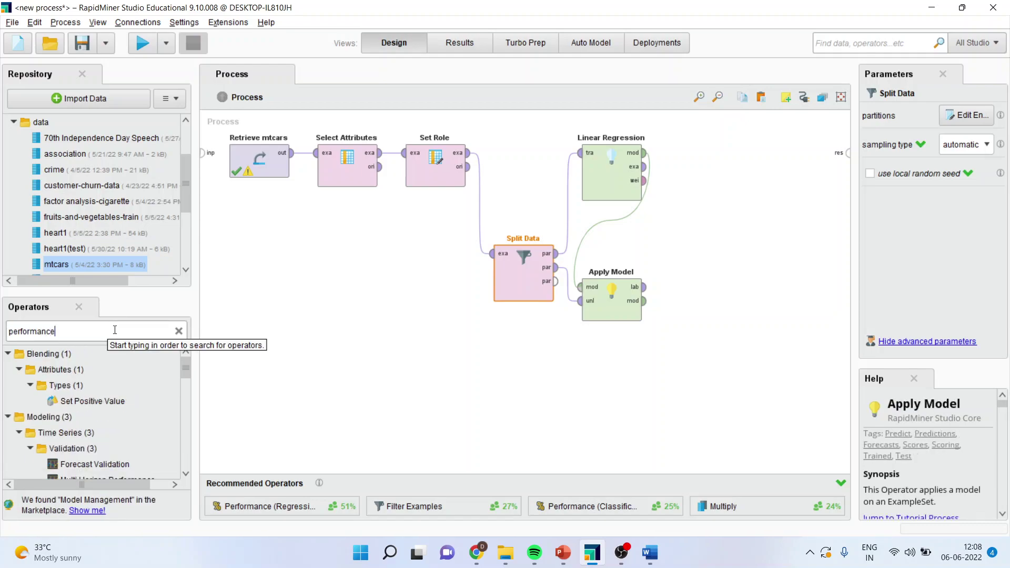
{"action": "left_click_drag", "start_coordinate": [185, 367], "coordinate": [186, 395]}
{"action": "mouse_move", "coordinate": [105, 422]}
{"action": "left_mouse_down"}
{"action": "mouse_move", "coordinate": [705, 185]}
{"action": "mouse_move", "coordinate": [720, 159]}
{"action": "left_mouse_up"}
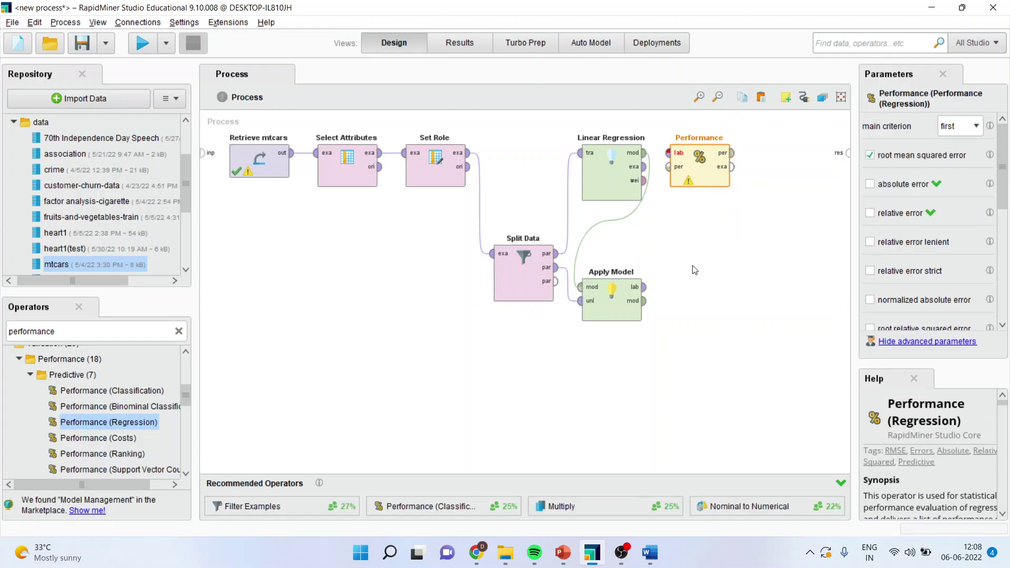
Feed Apply Model's labelled data into Performance and send its per output to res.
{"action": "left_click", "coordinate": [644, 286]}
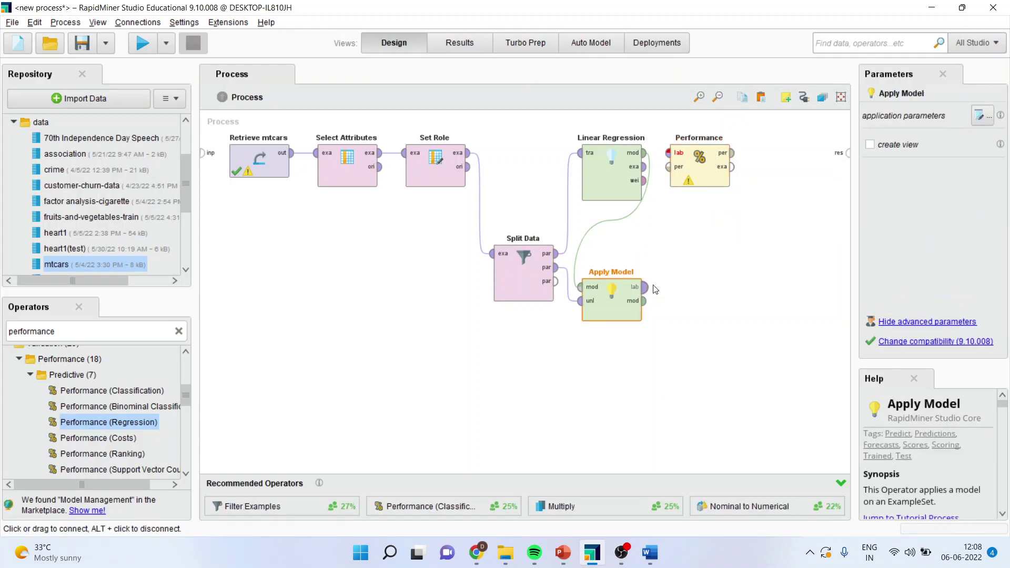
{"action": "left_click", "coordinate": [668, 153]}
{"action": "left_click_drag", "start_coordinate": [684, 172], "coordinate": [728, 172]}
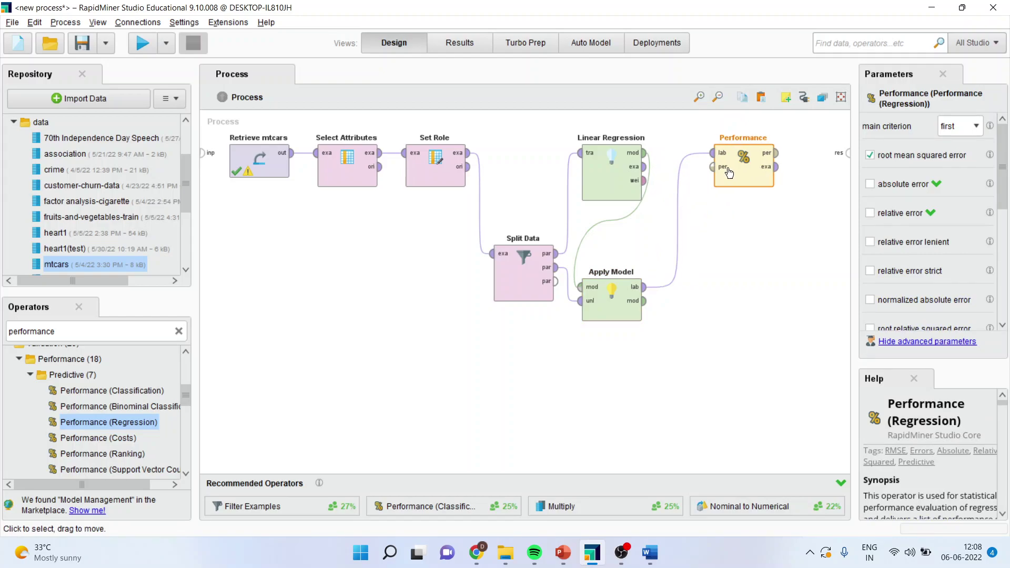
{"action": "left_click", "coordinate": [766, 158]}
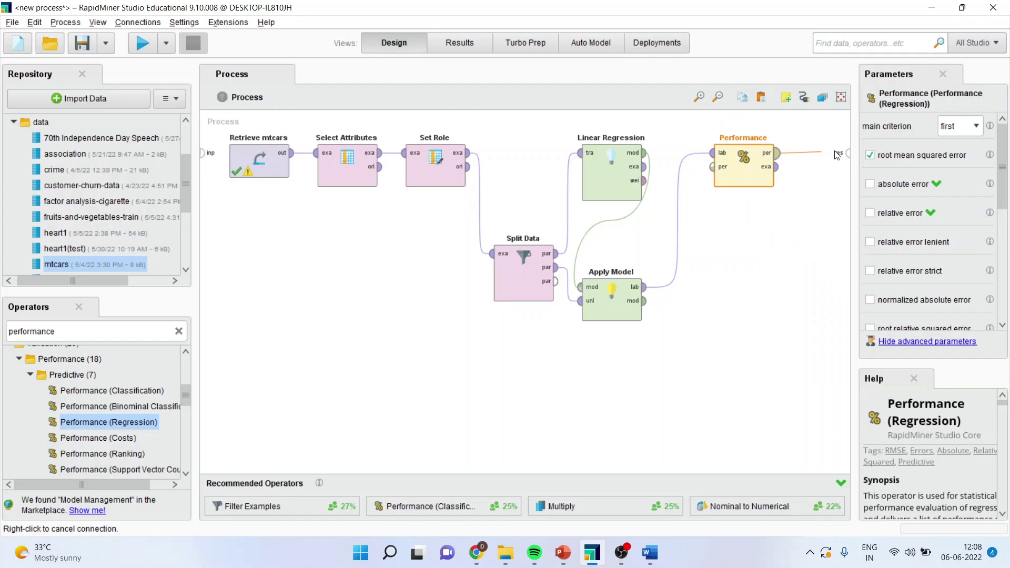
{"action": "left_click", "coordinate": [851, 153]}
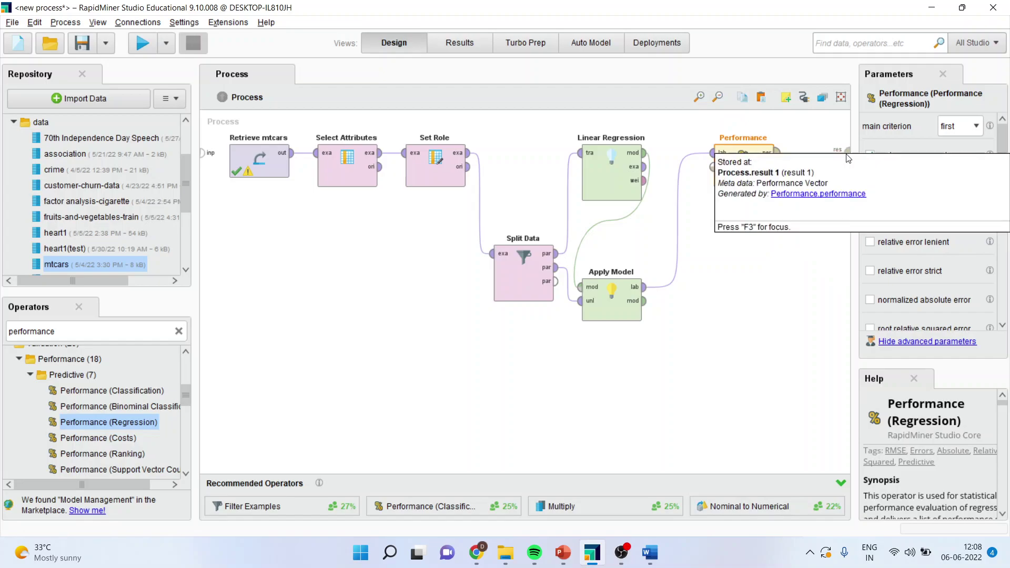
Link Apply Model's model output to the results and move Apply Model lower on the canvas.
{"action": "left_click", "coordinate": [644, 304]}
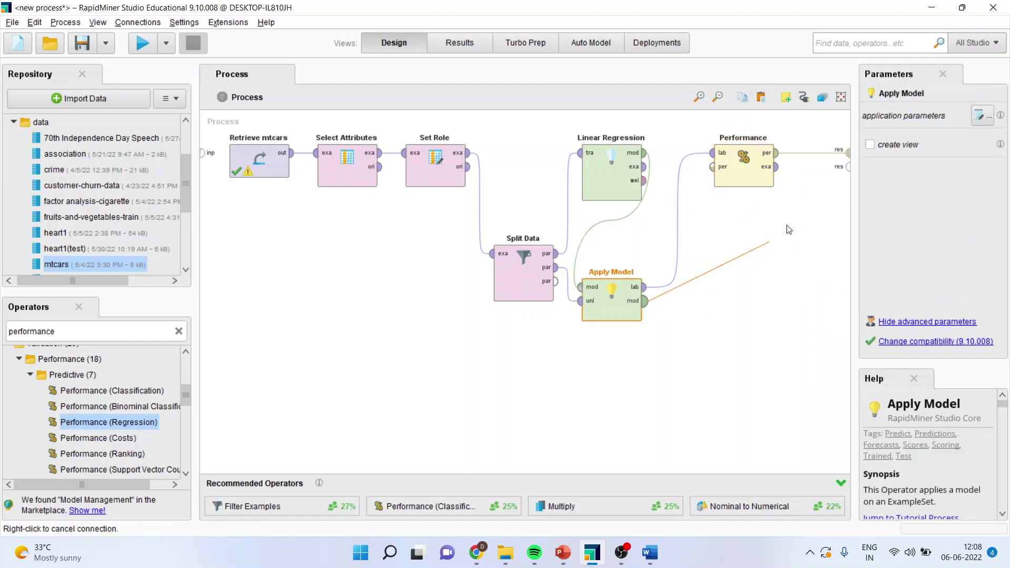
{"action": "left_click", "coordinate": [848, 167]}
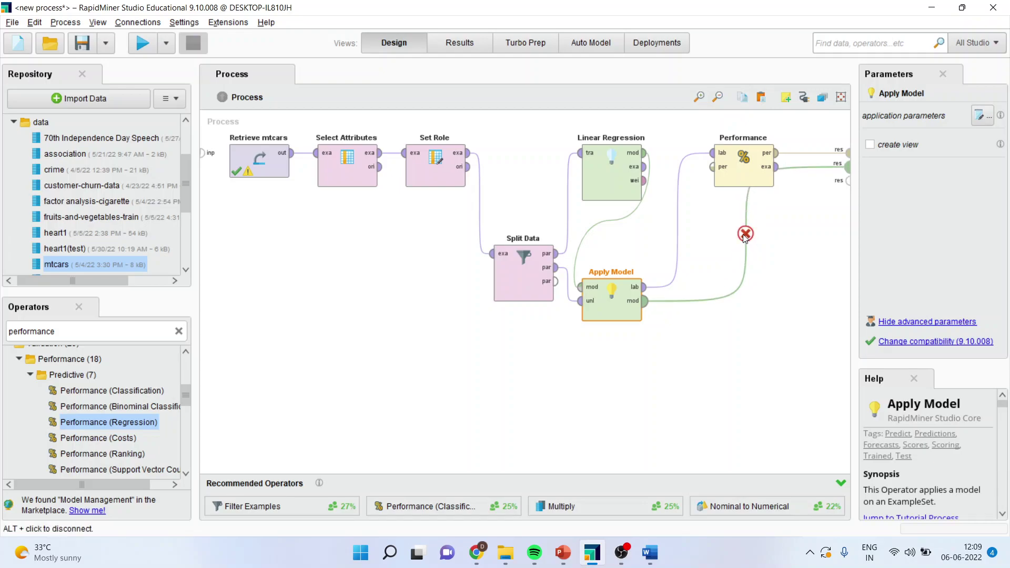
{"action": "left_click_drag", "start_coordinate": [615, 299], "coordinate": [615, 367]}
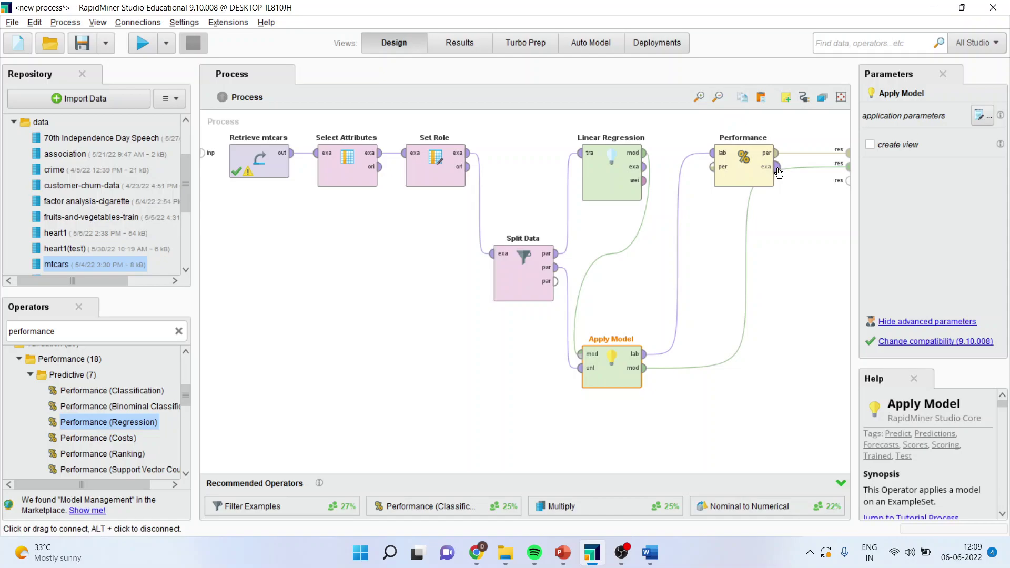
{"action": "left_click_drag", "start_coordinate": [777, 168], "coordinate": [845, 181]}
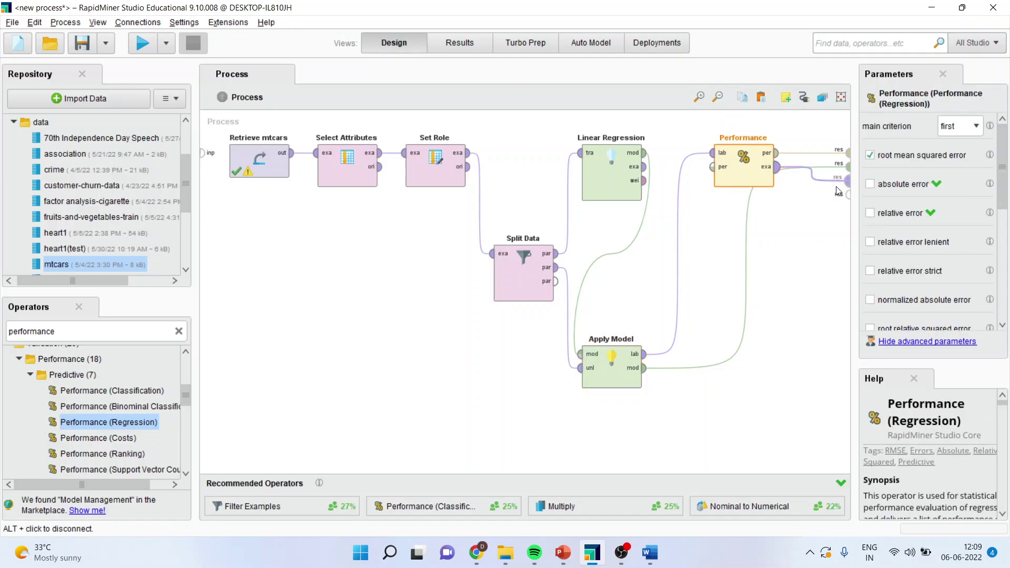
{"action": "left_click", "coordinate": [811, 171]}
{"action": "mouse_move", "coordinate": [745, 267]}
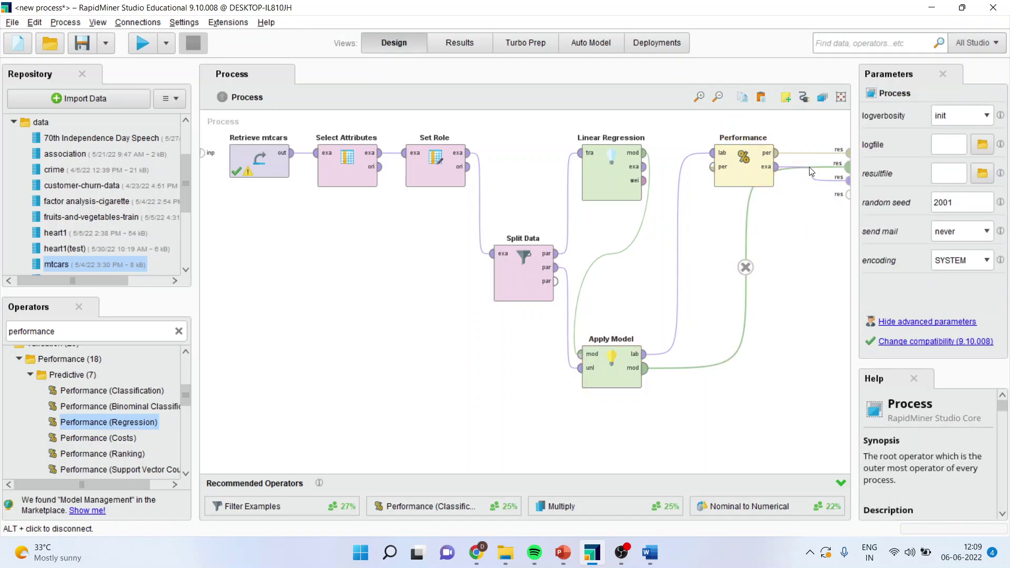
{"action": "left_click", "coordinate": [810, 175]}
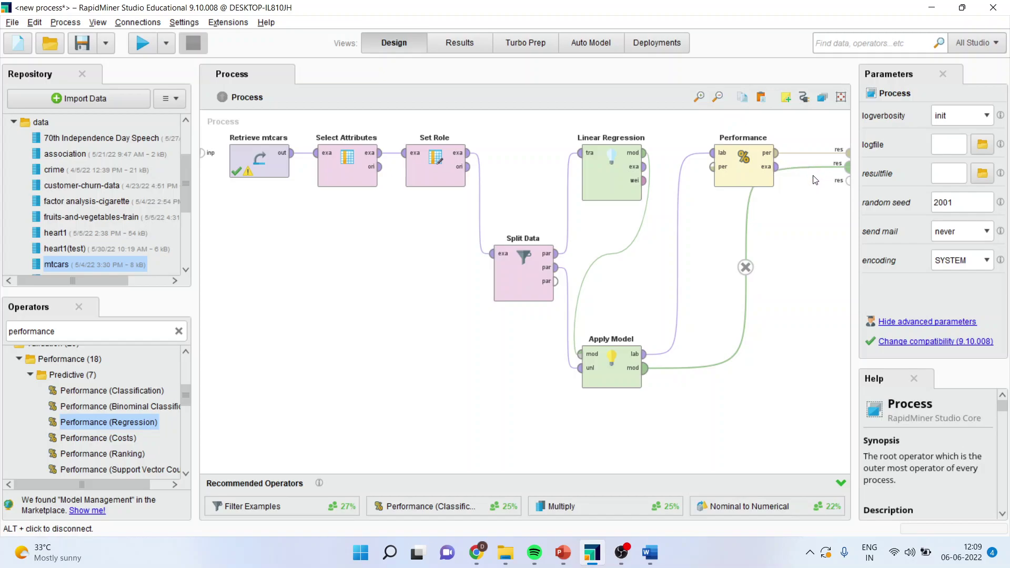
Rewire outputs so Performance's examples reach the second result and Apply Model's model the third.
{"action": "left_click", "coordinate": [769, 170]}
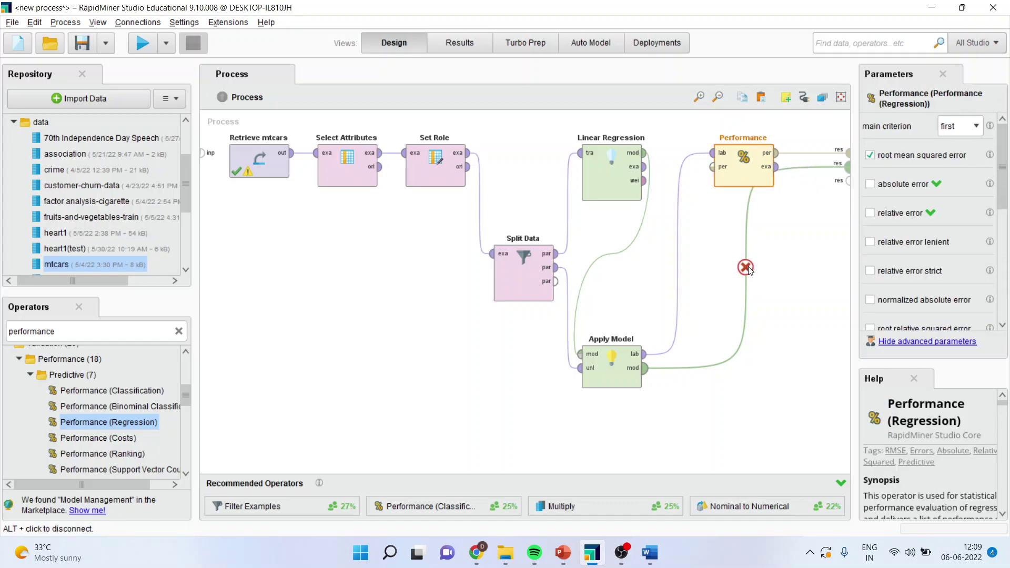
{"action": "left_click", "coordinate": [746, 268]}
{"action": "left_click", "coordinate": [776, 167]}
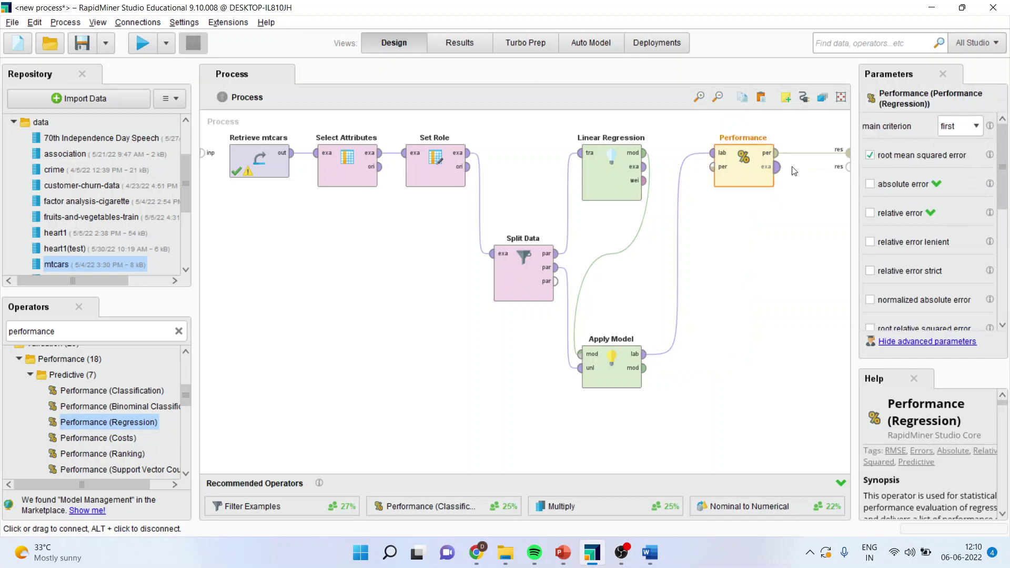
{"action": "left_click", "coordinate": [848, 167]}
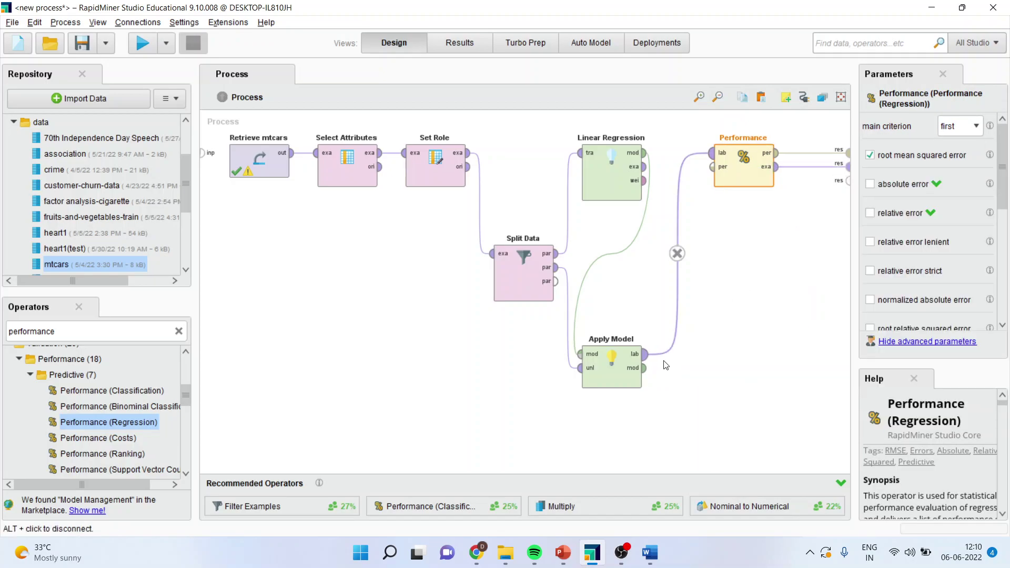
{"action": "left_click", "coordinate": [644, 368]}
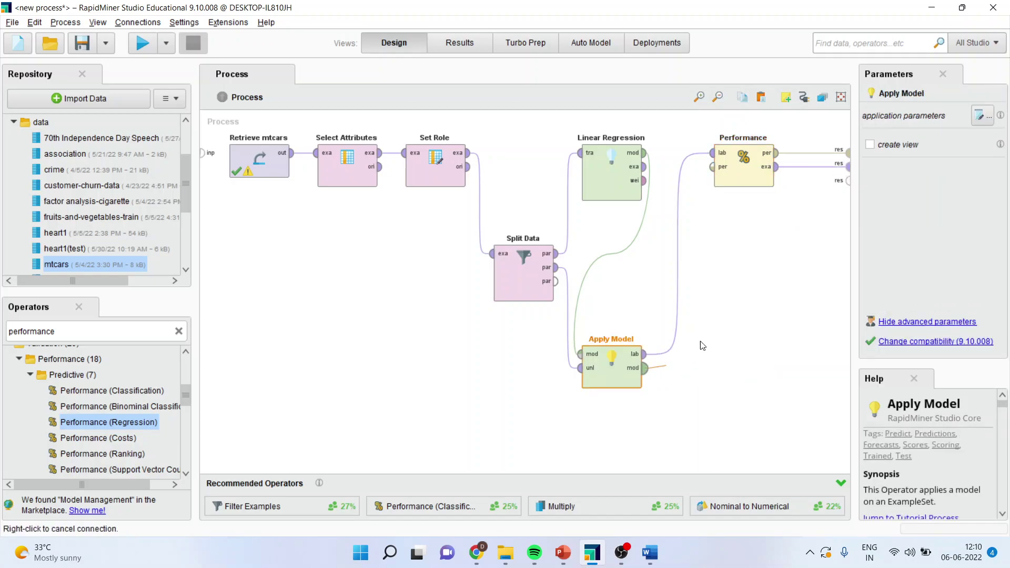
{"action": "left_click", "coordinate": [848, 182]}
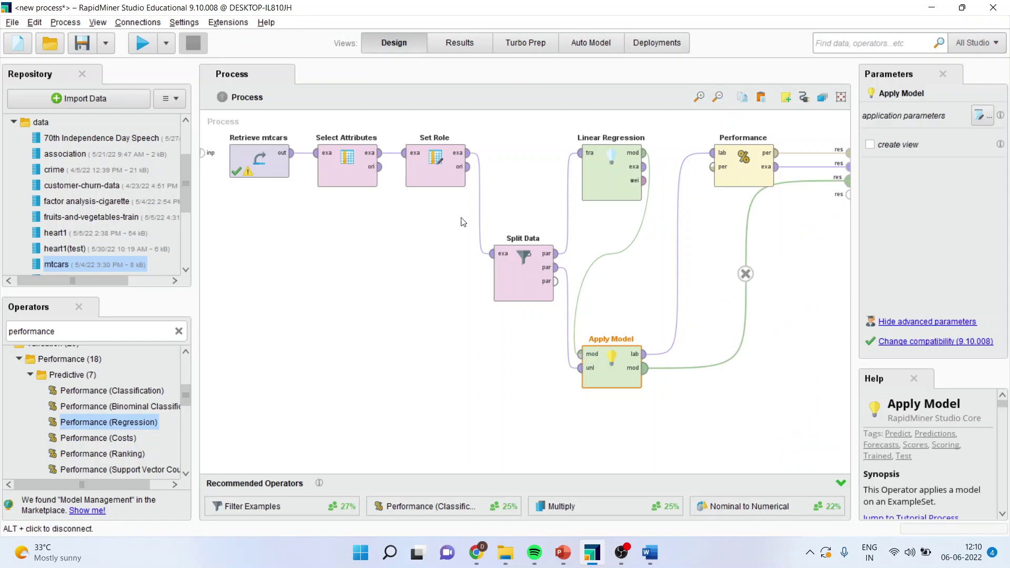
Run the process and check the formula −0.034·hp − 3.670·wt + 37.281 and RMSE 1.853.
{"action": "left_click", "coordinate": [142, 44]}
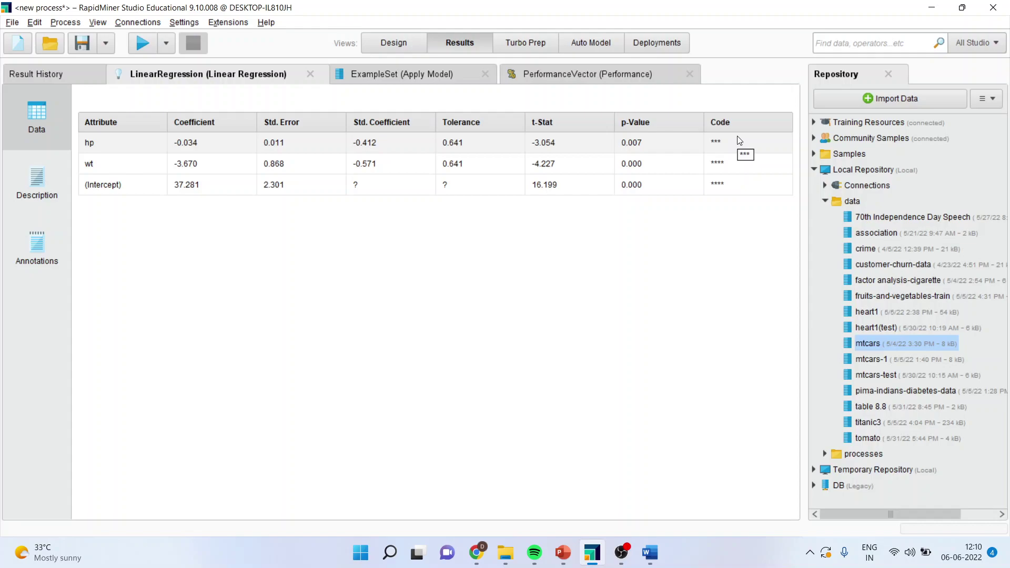
{"action": "left_click", "coordinate": [40, 192]}
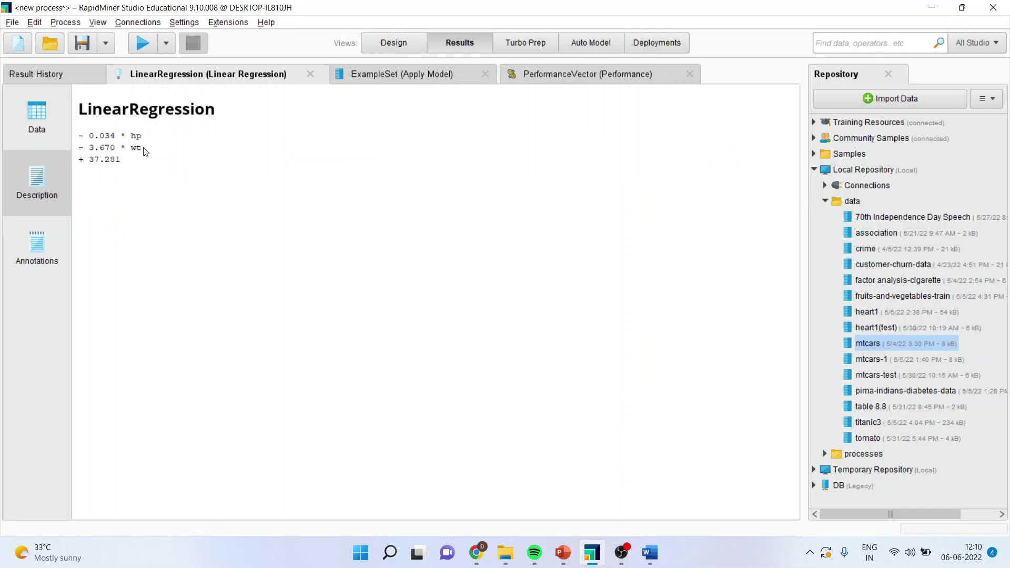
{"action": "left_click", "coordinate": [560, 79]}
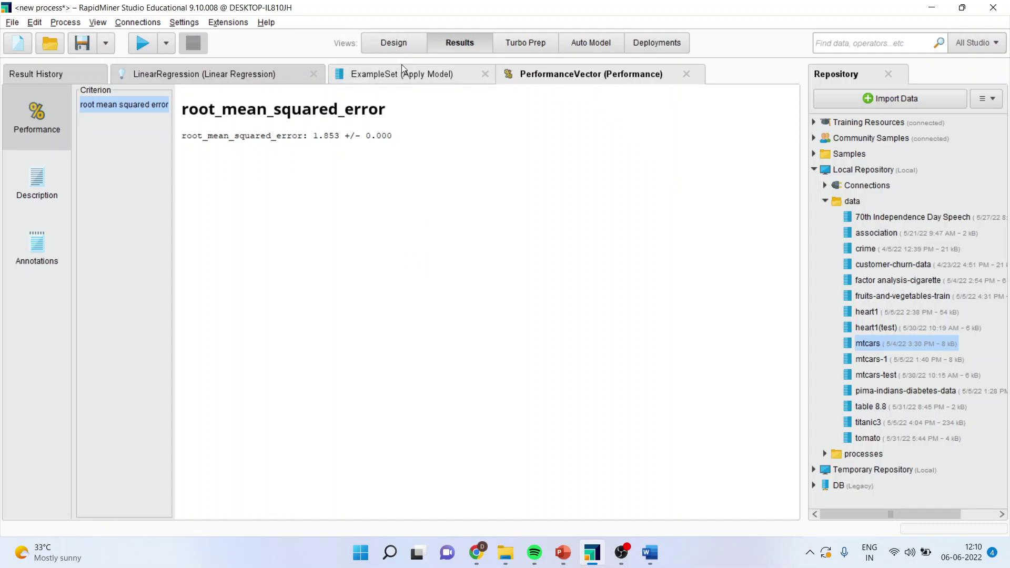
{"action": "left_click", "coordinate": [384, 44]}
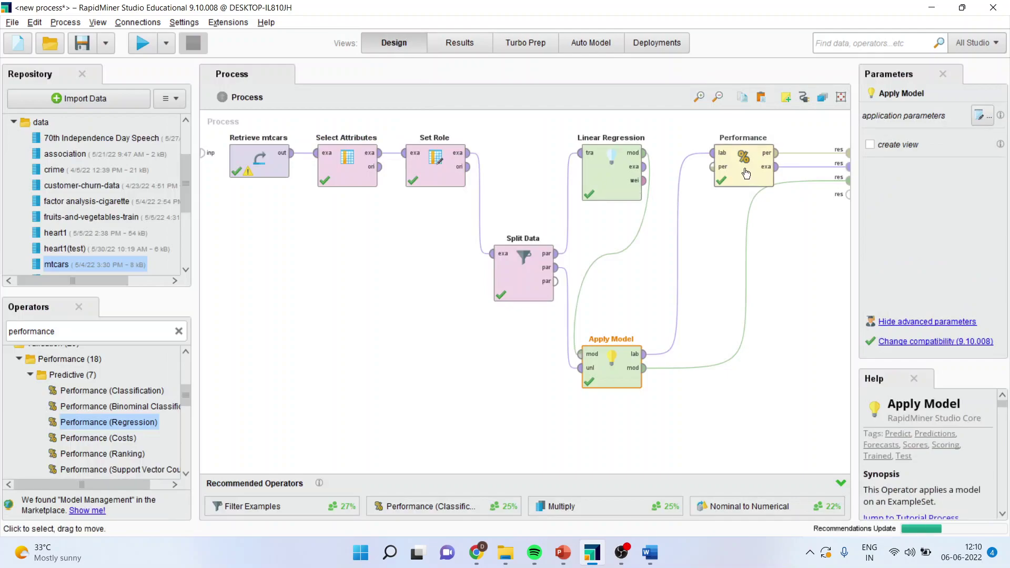
Add squared correlation to the Performance operator's evaluation criteria.
{"action": "left_click", "coordinate": [742, 168]}
{"action": "scroll", "coordinate": [926, 226], "scroll_direction": "down", "scroll_amount": 5}
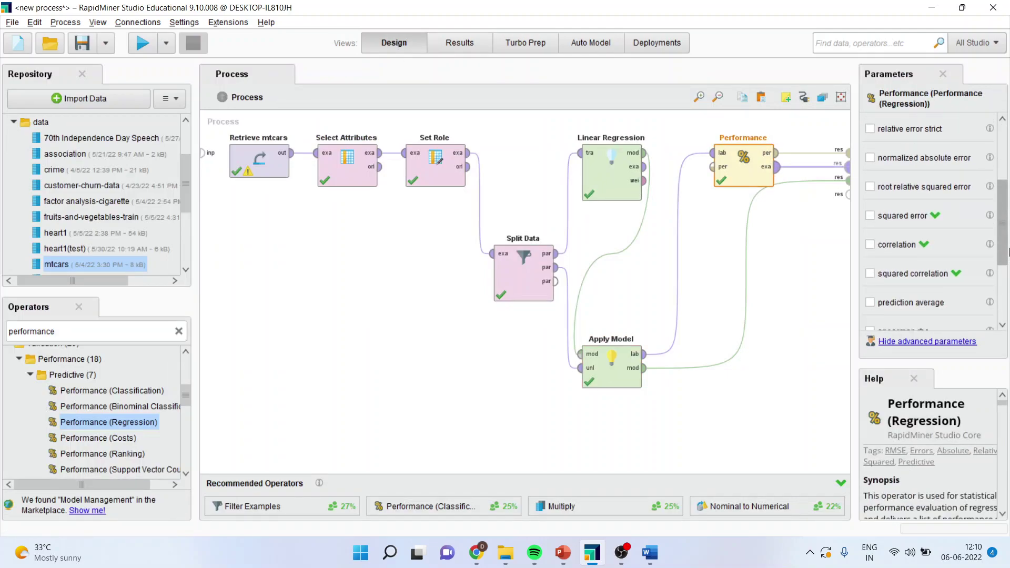
{"action": "scroll", "coordinate": [894, 248], "scroll_direction": "down", "scroll_amount": 1}
{"action": "left_click", "coordinate": [870, 252]}
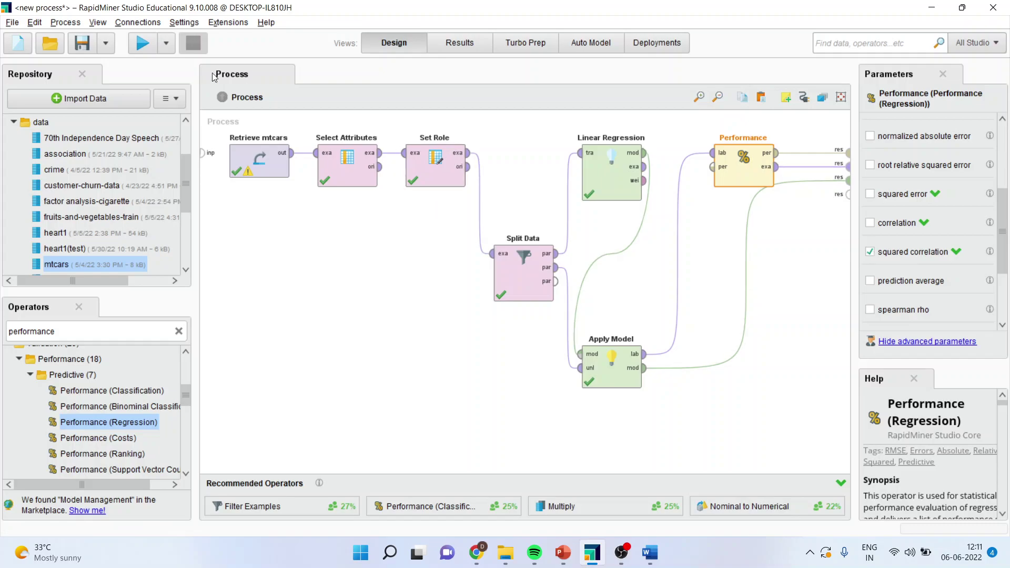
Rerun the process and view the squared correlation of 0.944 in the PerformanceVector.
{"action": "left_click", "coordinate": [142, 44]}
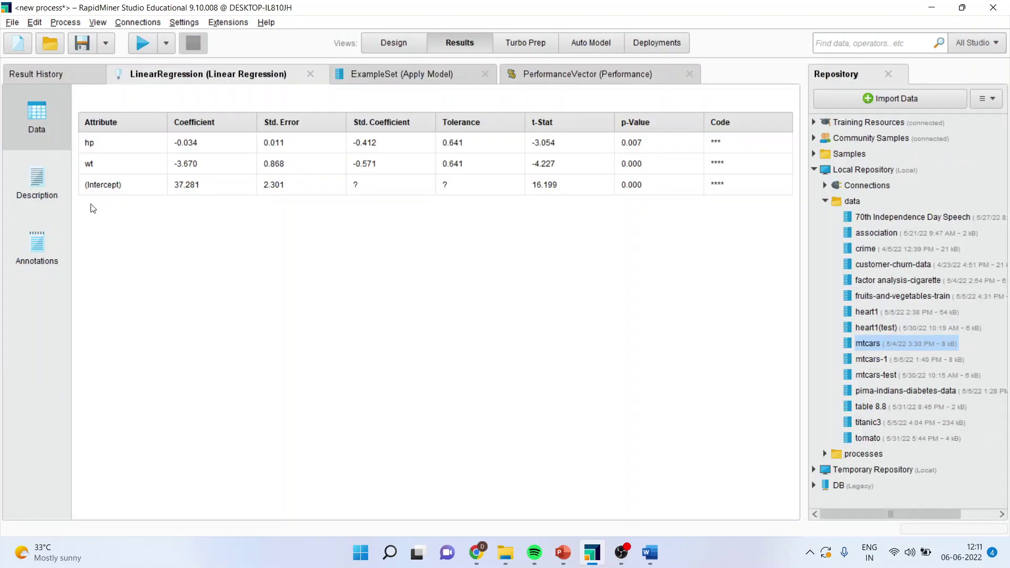
{"action": "left_click", "coordinate": [551, 79]}
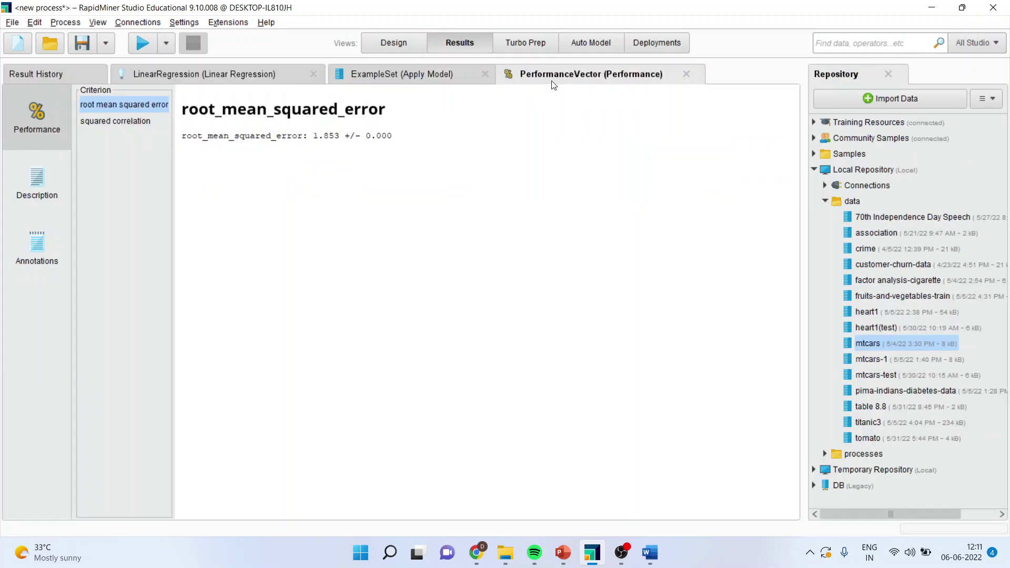
{"action": "left_click", "coordinate": [144, 121]}
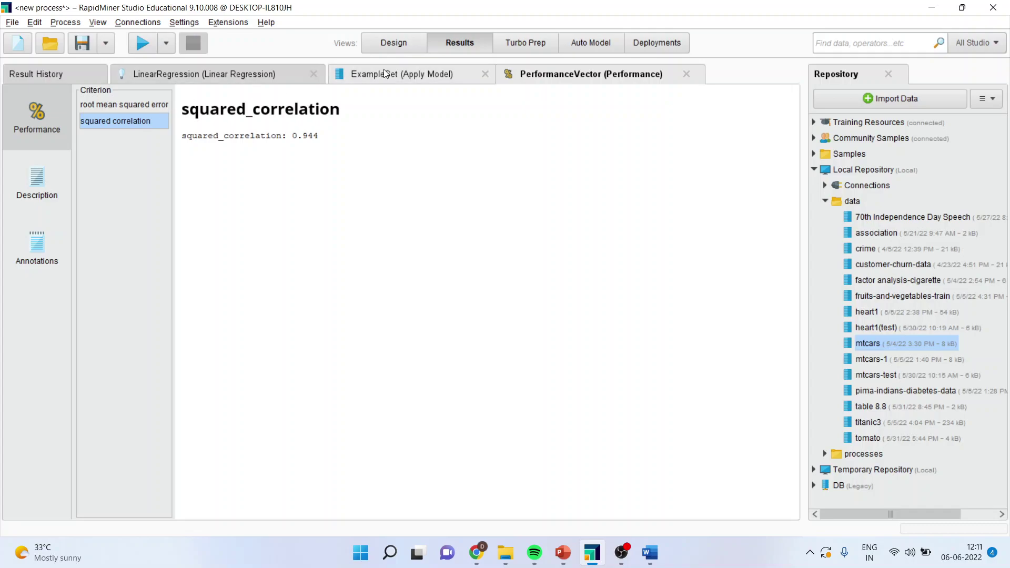
{"action": "left_click", "coordinate": [384, 47]}
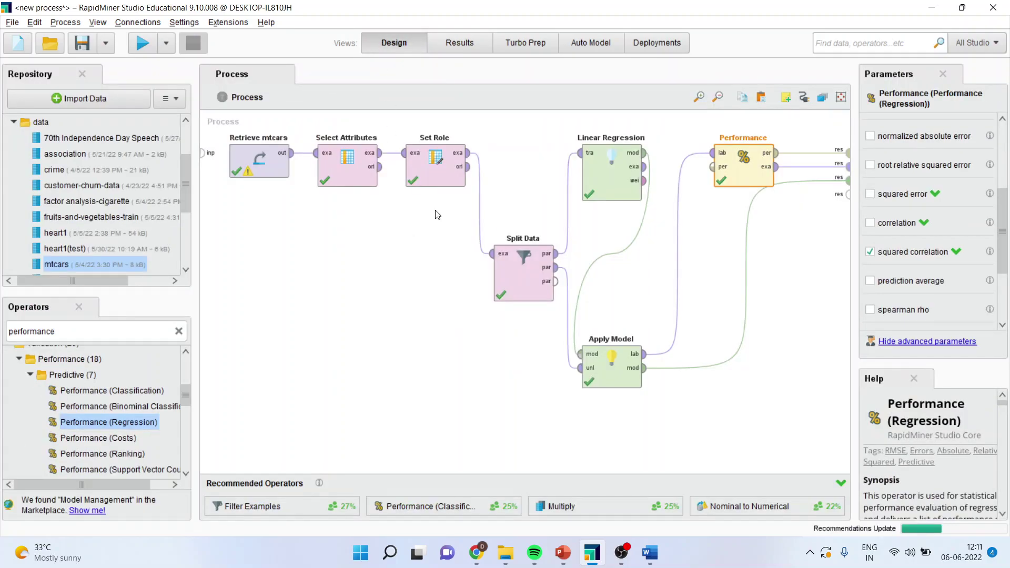
Set a breakpoint before Set Role and run to inspect the 32-row mpg, hp, wt data.
{"action": "left_click", "coordinate": [440, 175]}
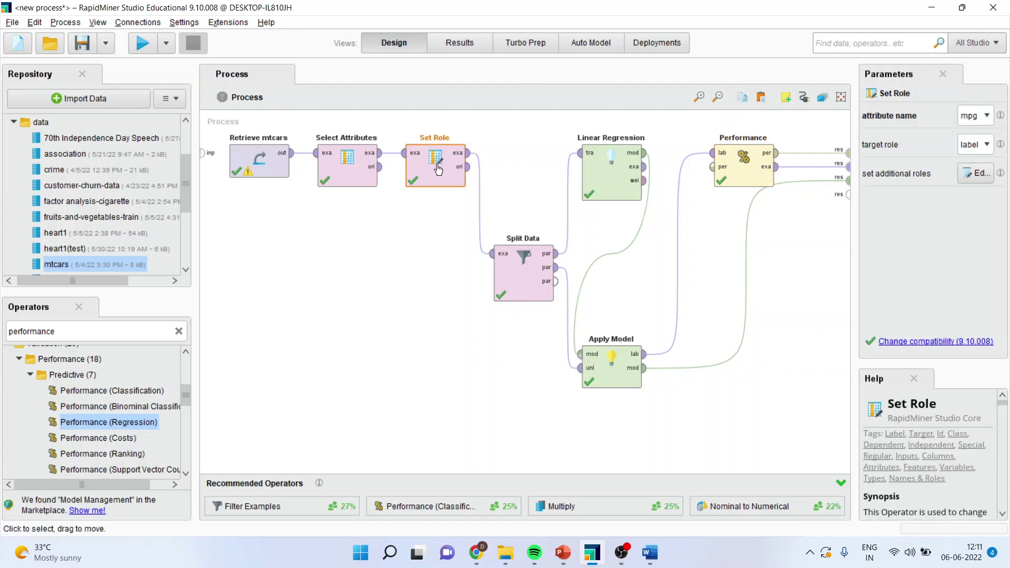
{"action": "right_click", "coordinate": [437, 165]}
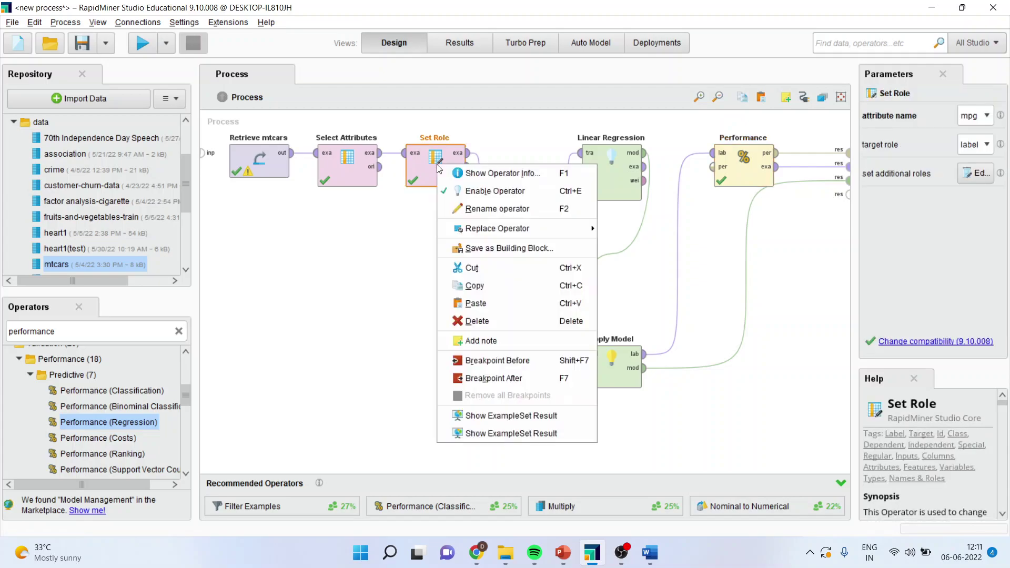
{"action": "left_click", "coordinate": [509, 361]}
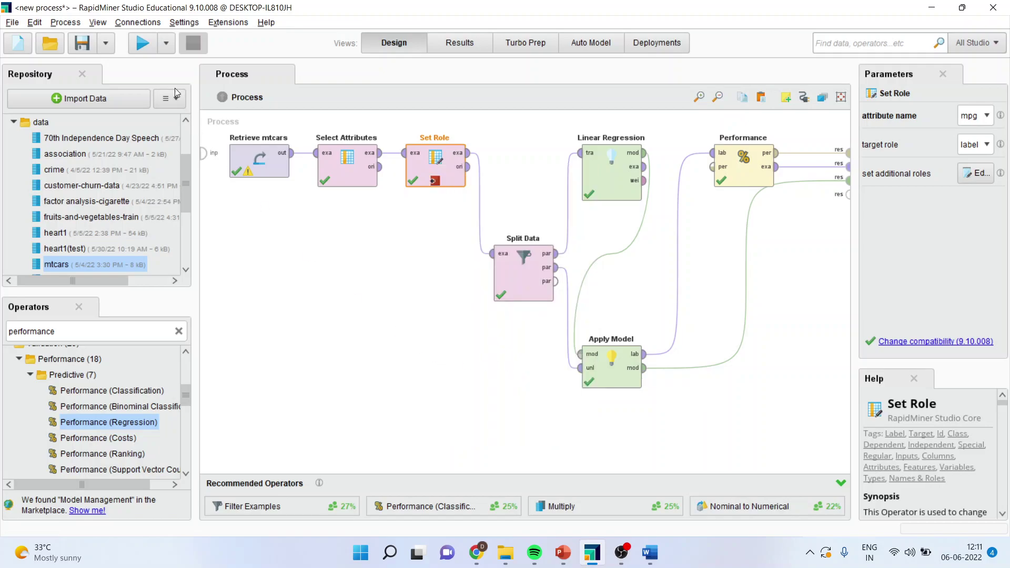
{"action": "left_click", "coordinate": [143, 45]}
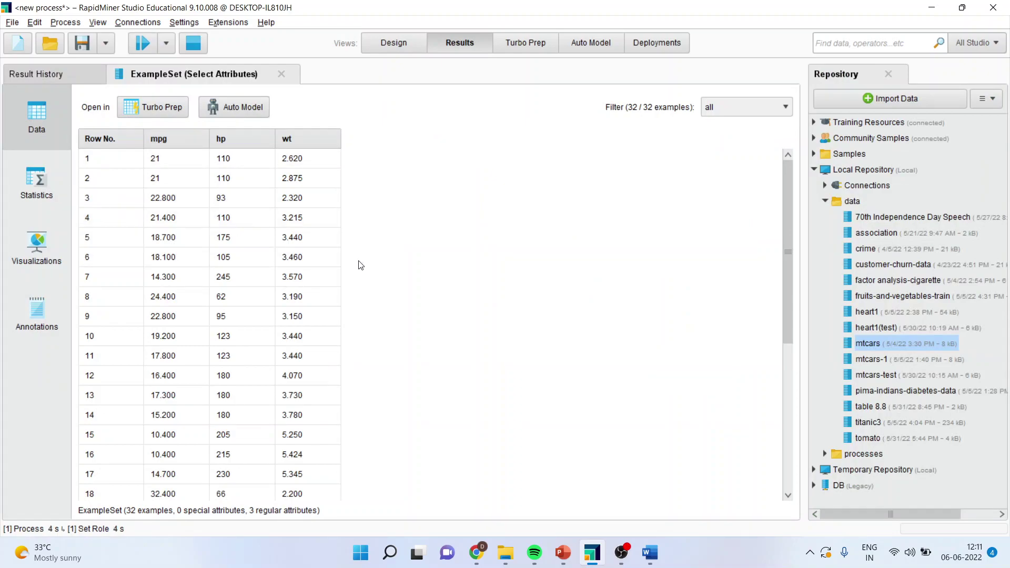
Back in Design, remove all breakpoints from Set Role.
{"action": "left_click", "coordinate": [396, 46]}
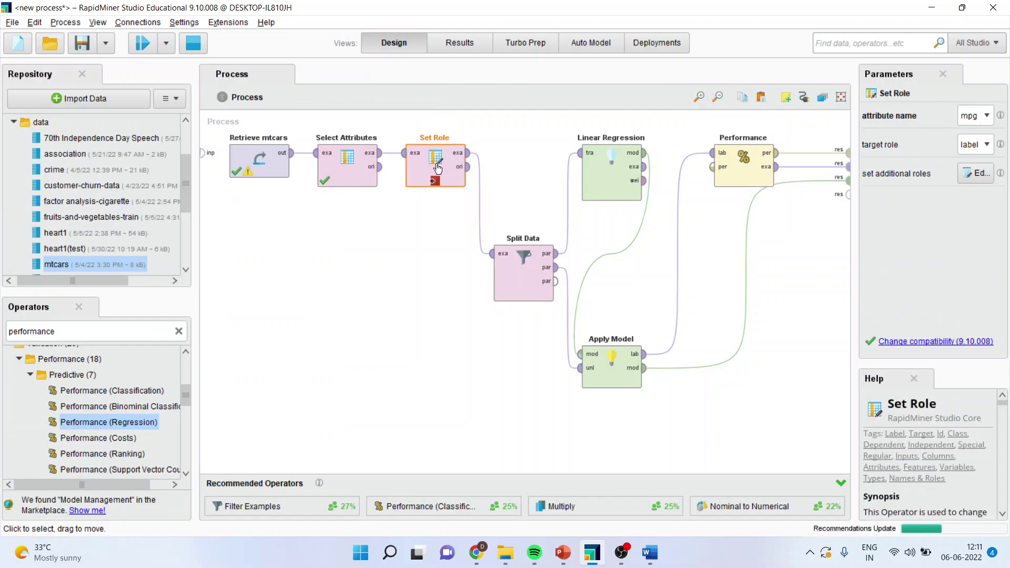
{"action": "right_click", "coordinate": [437, 167]}
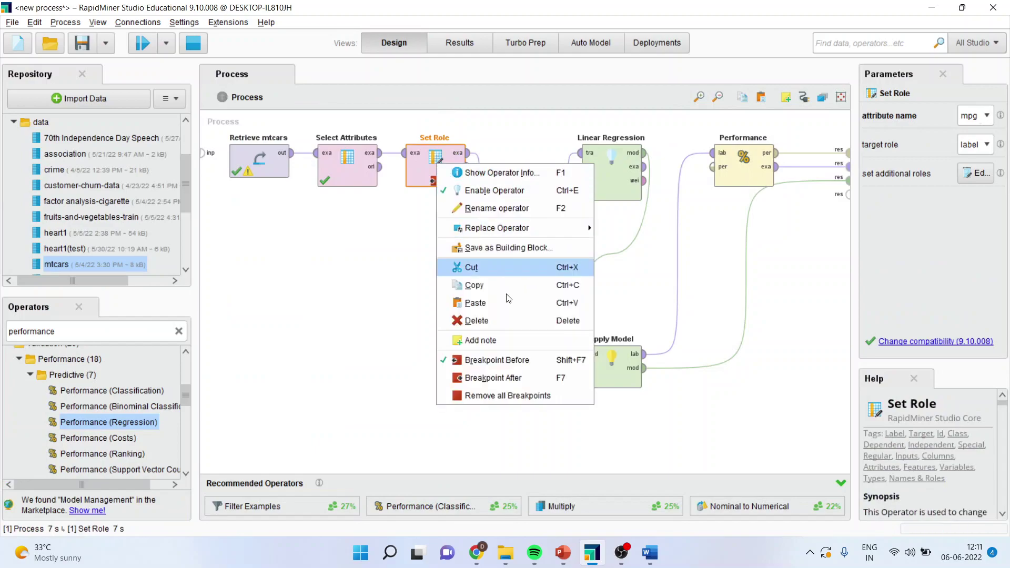
{"action": "left_click", "coordinate": [502, 396]}
Add a breakpoint after Set Role, run to it showing mpg as label, then resume.
{"action": "right_click", "coordinate": [443, 172]}
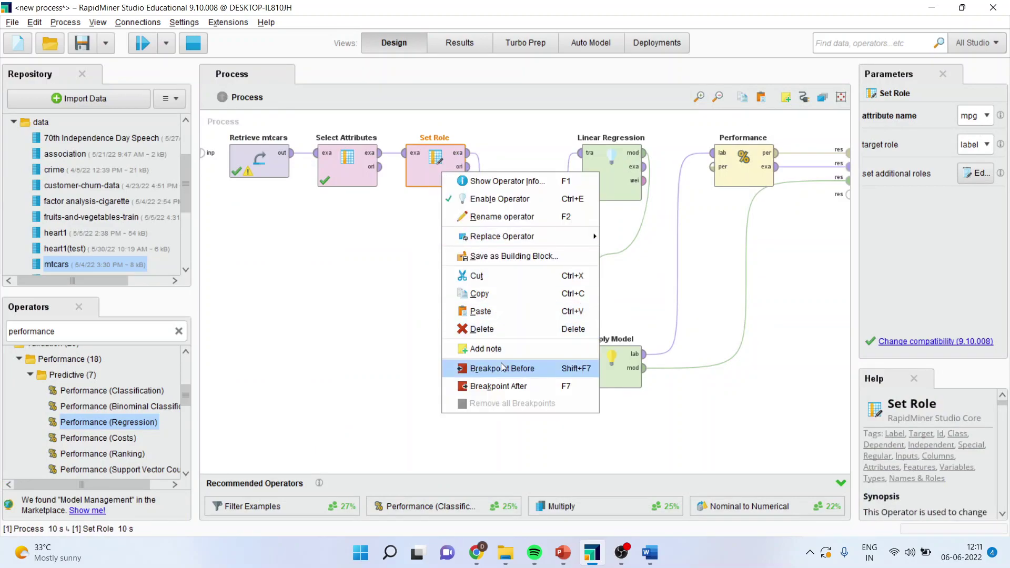
{"action": "left_click", "coordinate": [505, 388]}
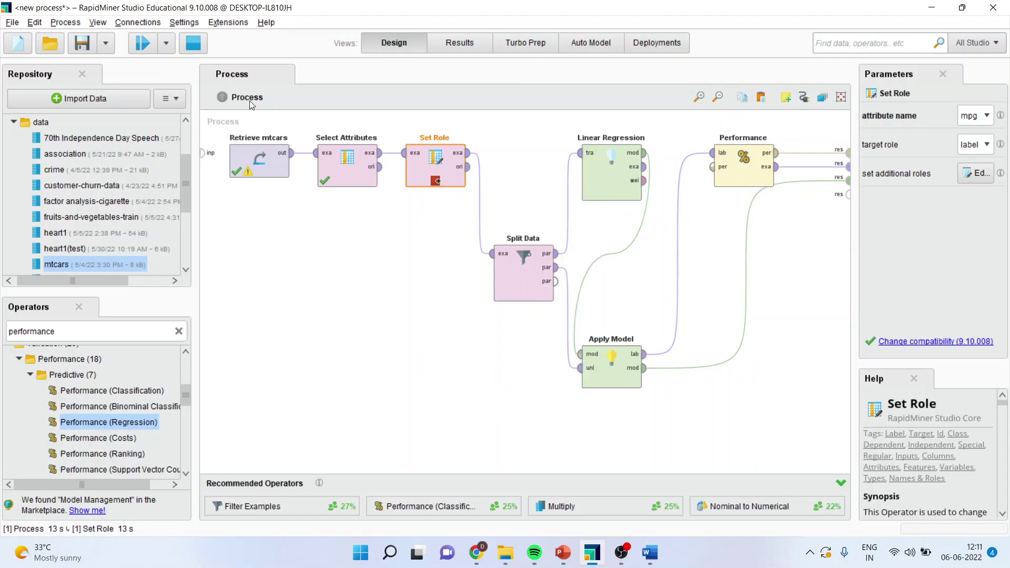
{"action": "left_click", "coordinate": [143, 45]}
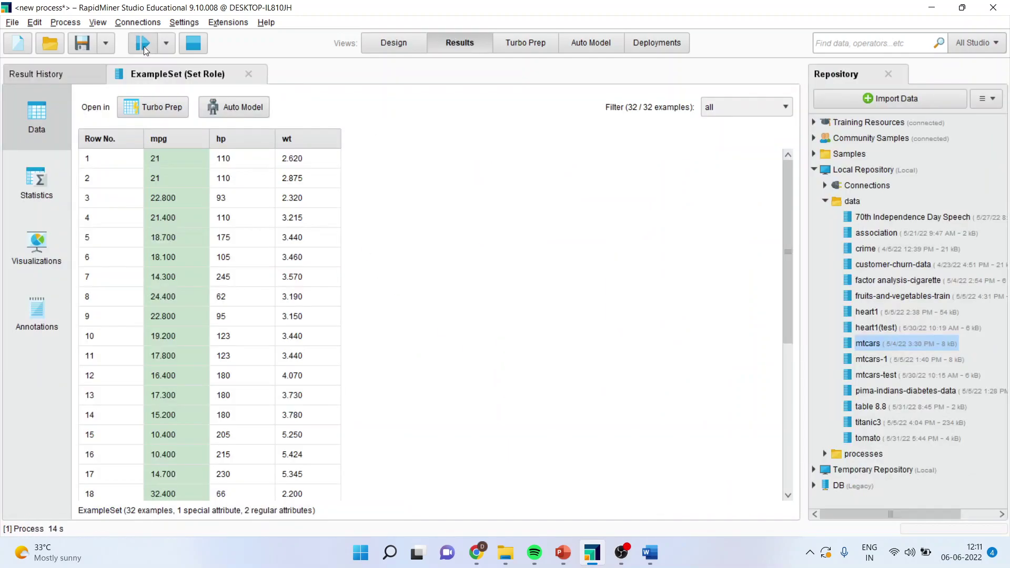
{"action": "left_click", "coordinate": [143, 46]}
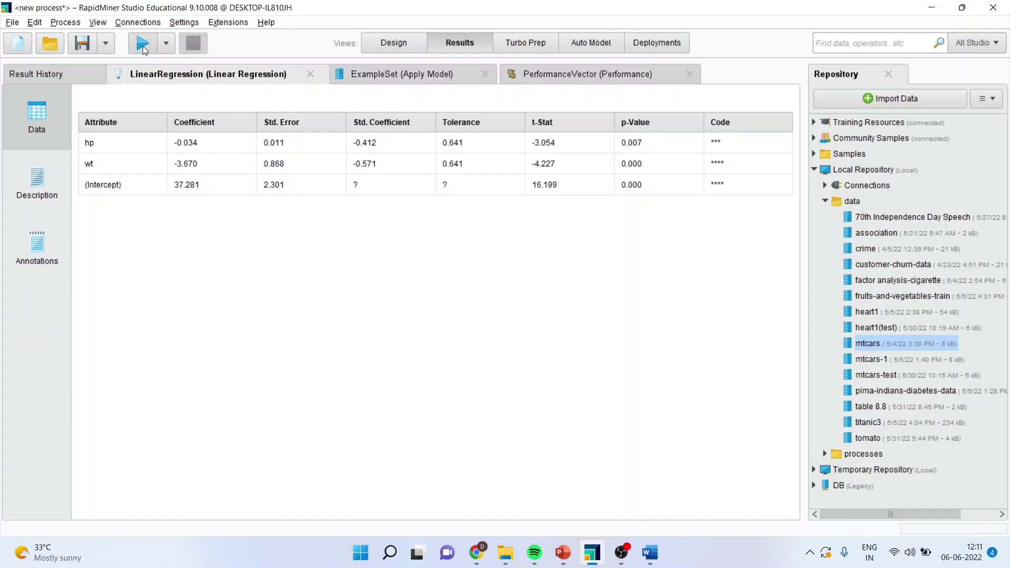
Back in Design, remove all breakpoints from Set Role again.
{"action": "left_click", "coordinate": [403, 45]}
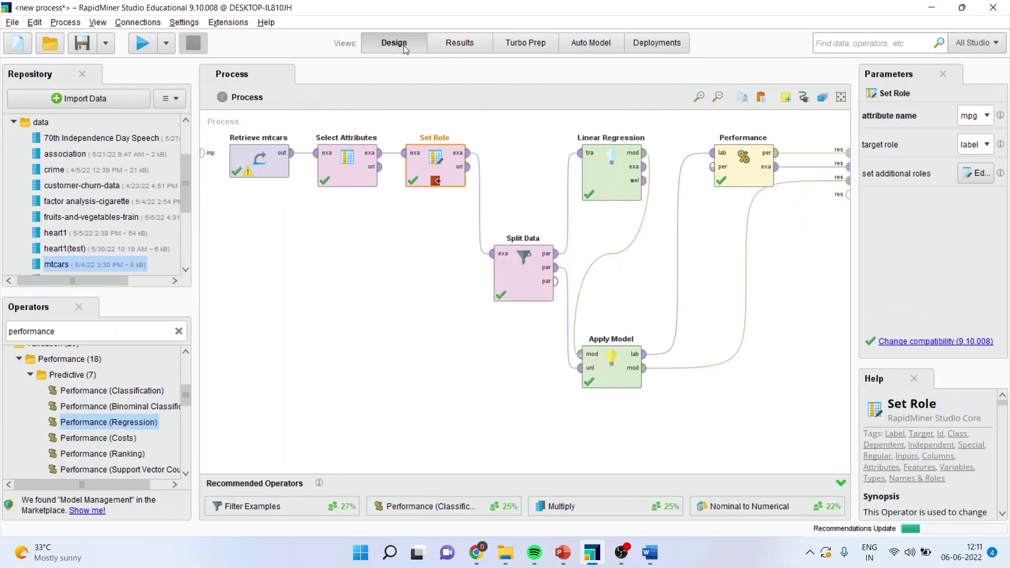
{"action": "right_click", "coordinate": [452, 181]}
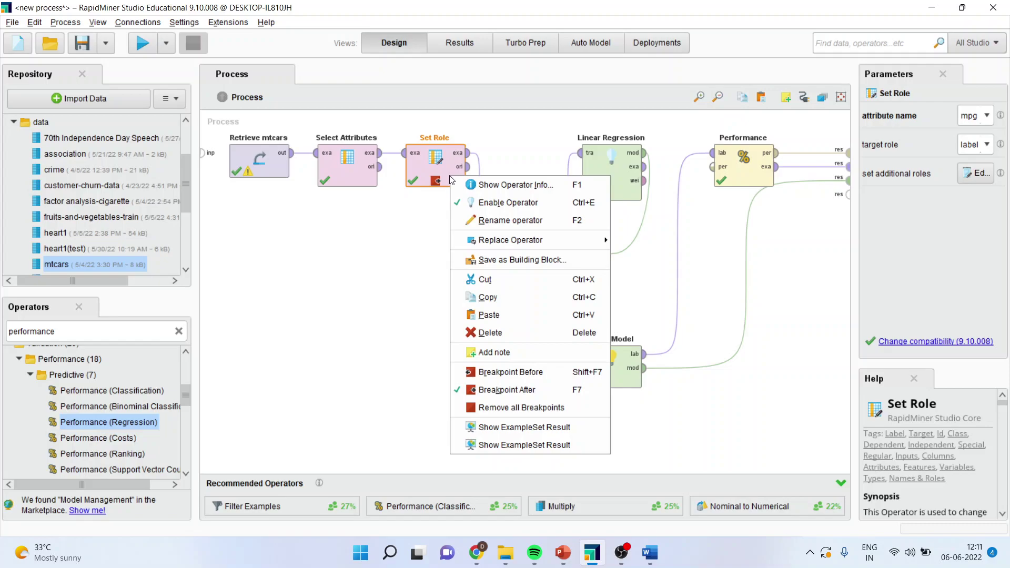
{"action": "left_click", "coordinate": [547, 407]}
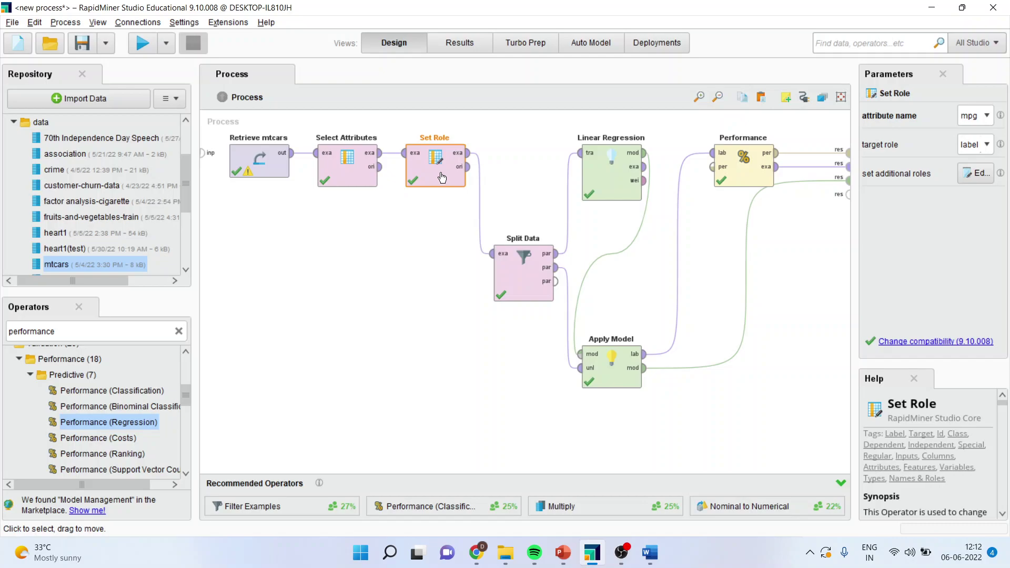
Open the Apply Model ExampleSet results and widen the prediction(mpg) column to show its header.
{"action": "left_click", "coordinate": [459, 47]}
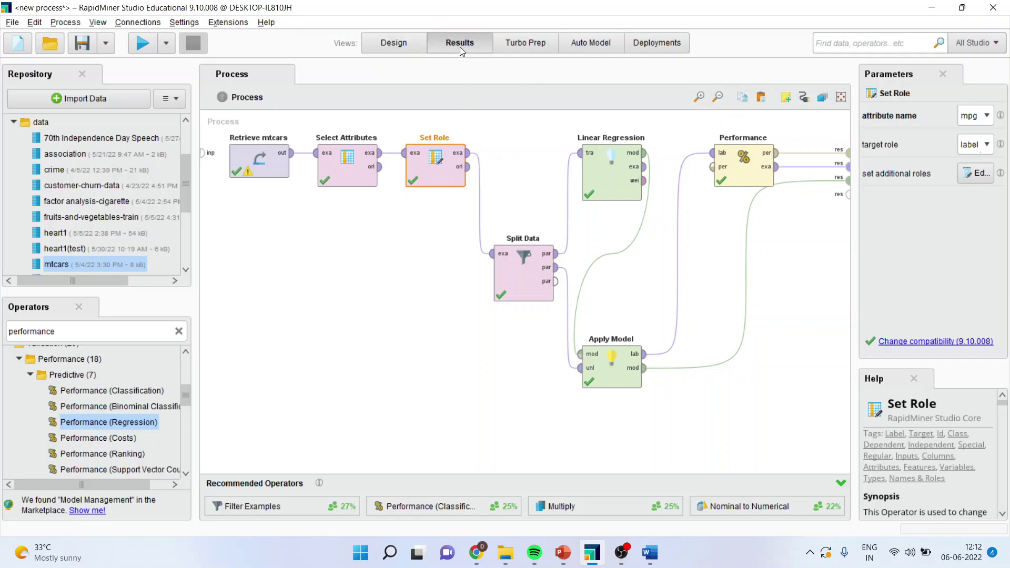
{"action": "left_click", "coordinate": [411, 77]}
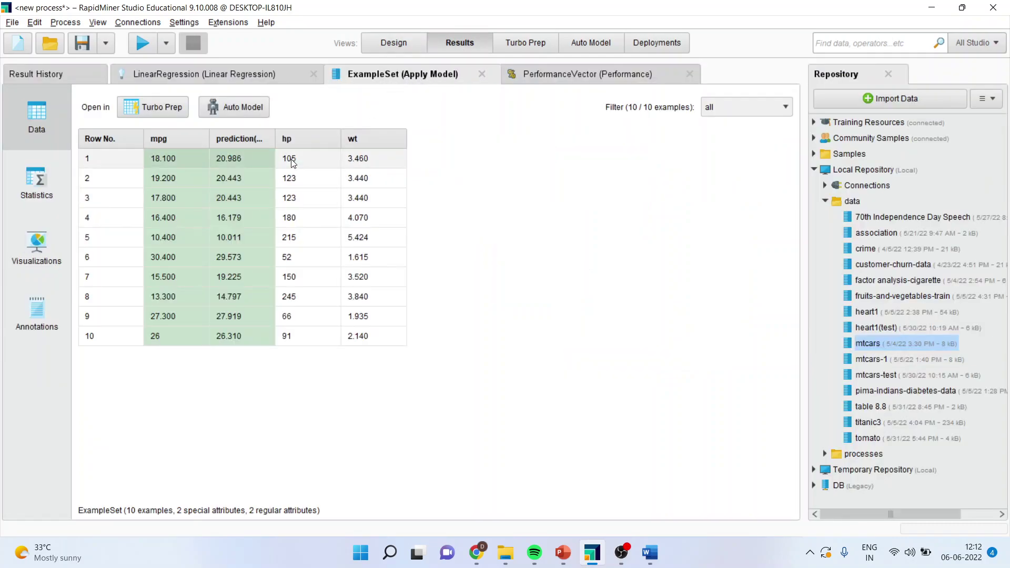
{"action": "left_click_drag", "start_coordinate": [282, 138], "coordinate": [351, 138]}
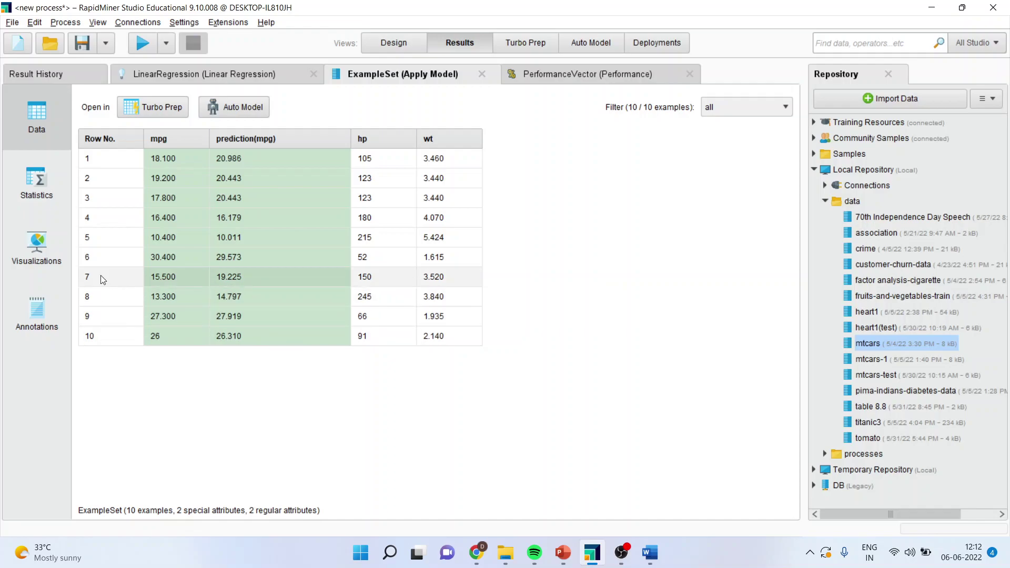
Scatter-plot mpg (x-axis) against prediction(mpg), coloured by mpg, with a linear regression line.
{"action": "left_click", "coordinate": [45, 250]}
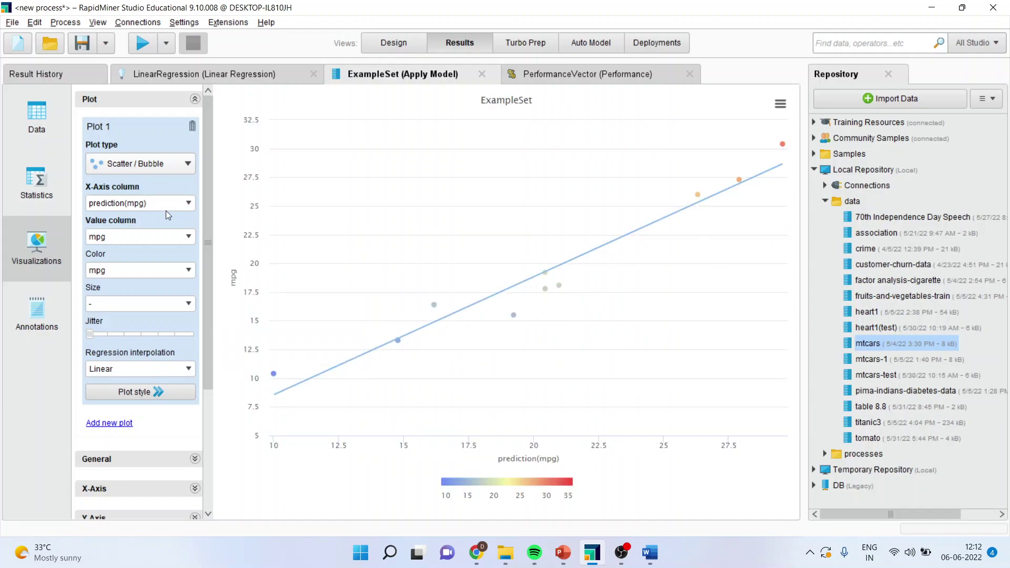
{"action": "left_click", "coordinate": [188, 203]}
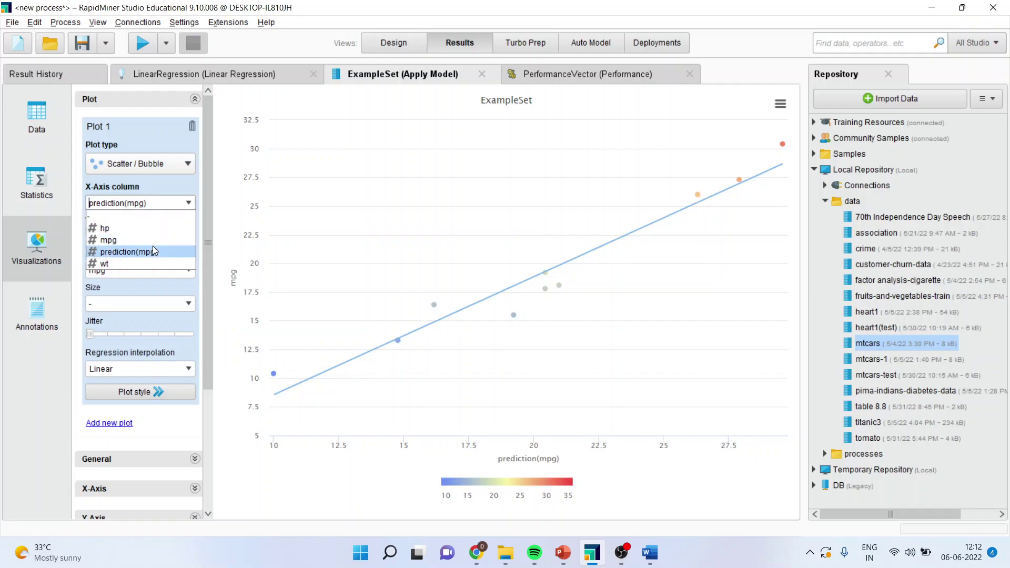
{"action": "left_click", "coordinate": [132, 239]}
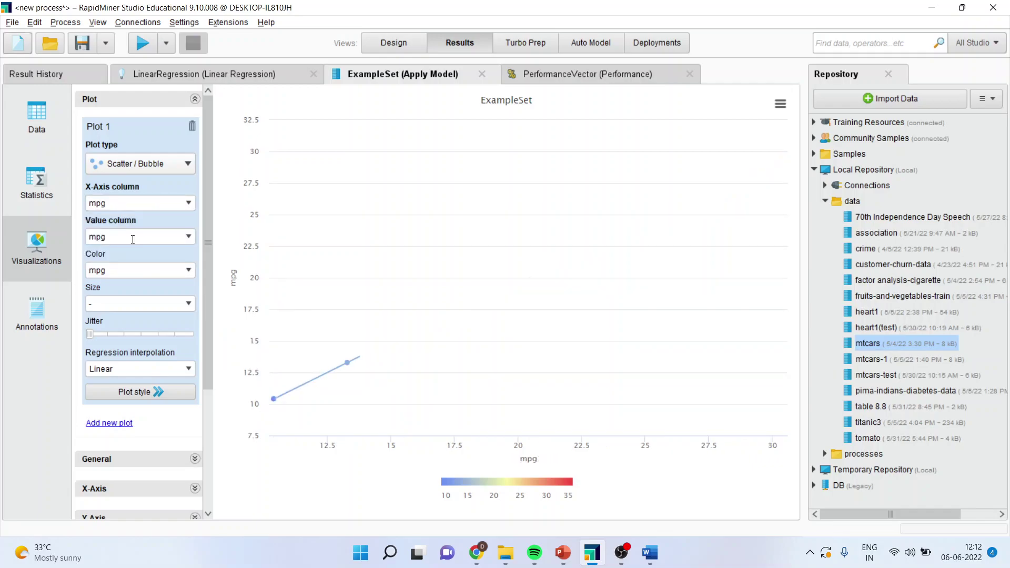
{"action": "left_click", "coordinate": [189, 236]}
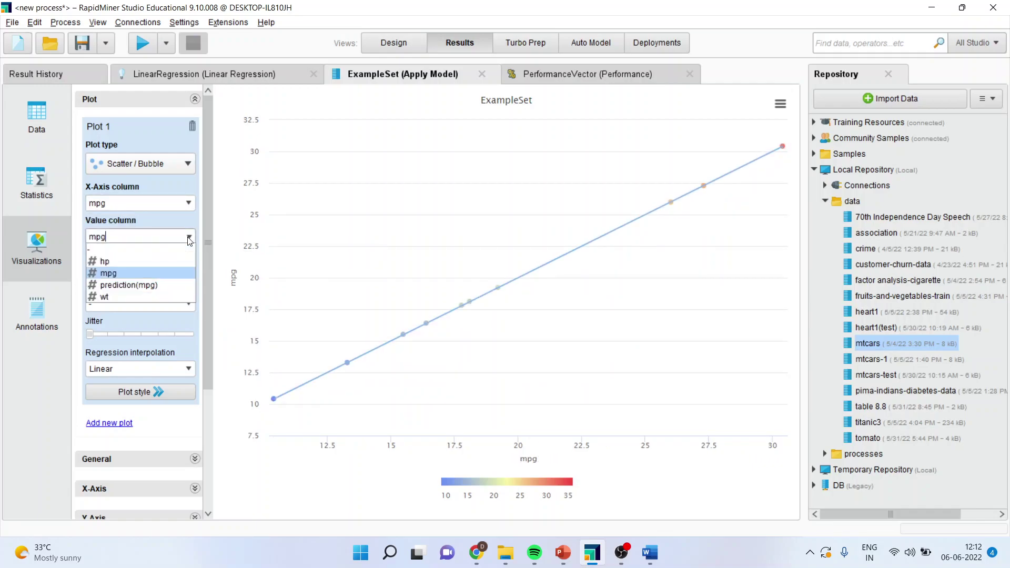
{"action": "left_click", "coordinate": [168, 287]}
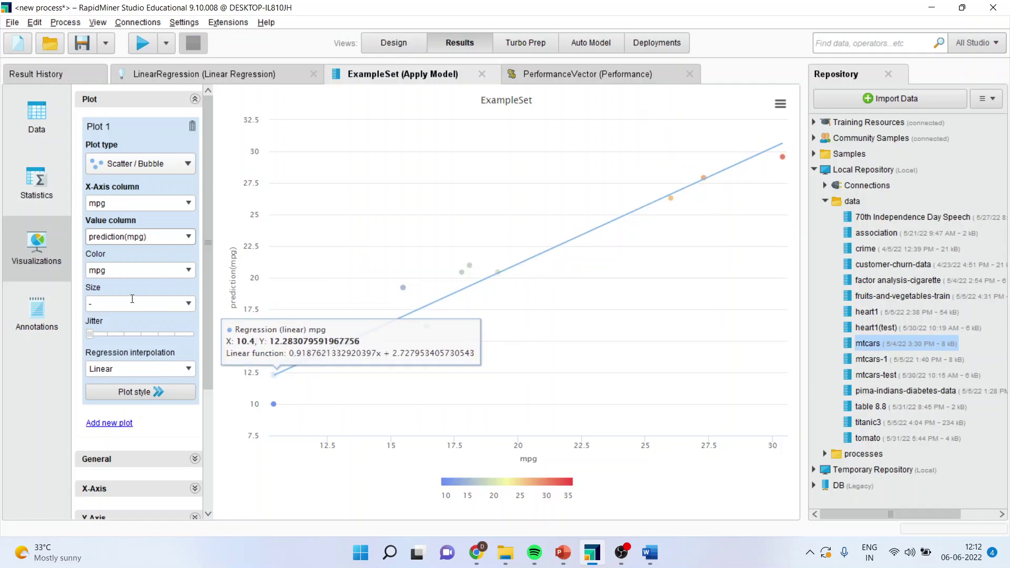
{"action": "left_click", "coordinate": [189, 270]}
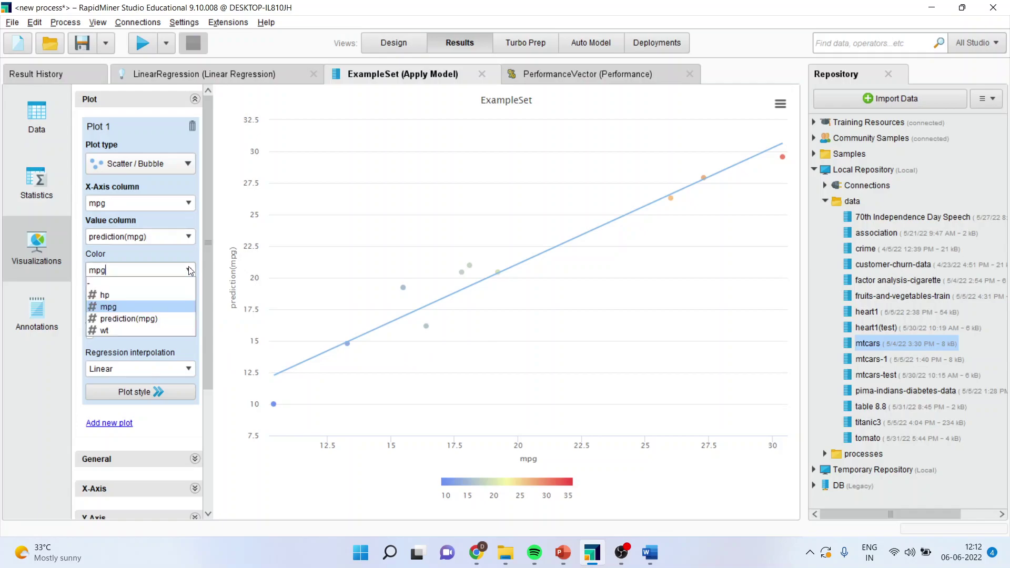
{"action": "left_click", "coordinate": [190, 270]}
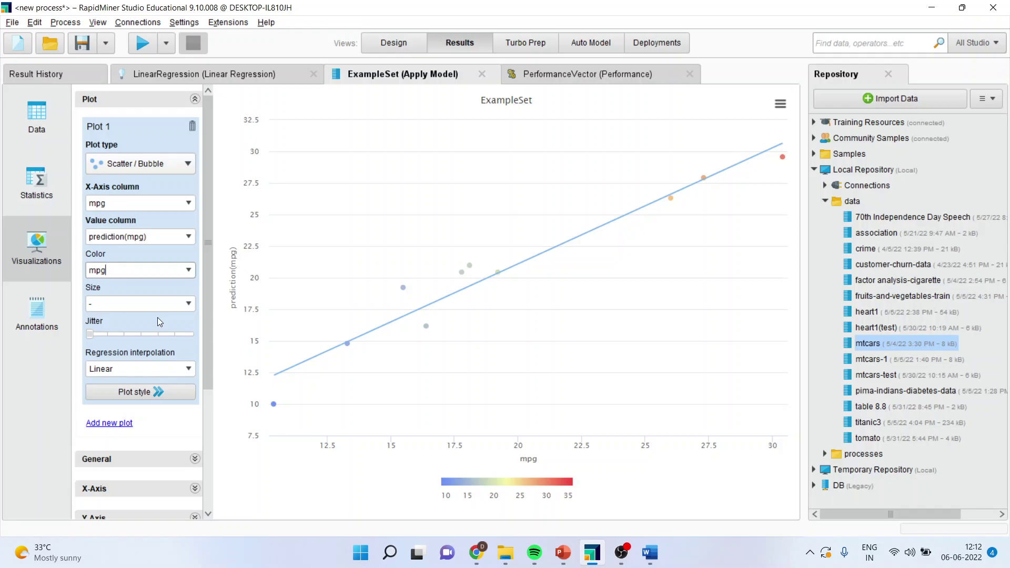
In Result History, expand the latest 12:11:41 run showing RMSE 1.853 and squared correlation 0.944.
{"action": "left_click", "coordinate": [47, 77]}
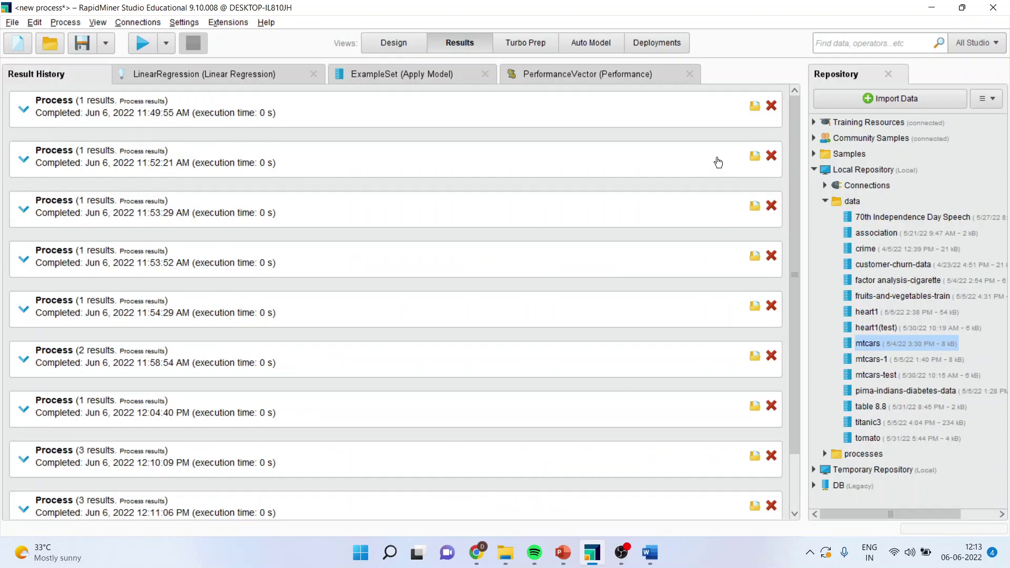
{"action": "scroll", "coordinate": [737, 300], "scroll_direction": "down", "scroll_amount": 2}
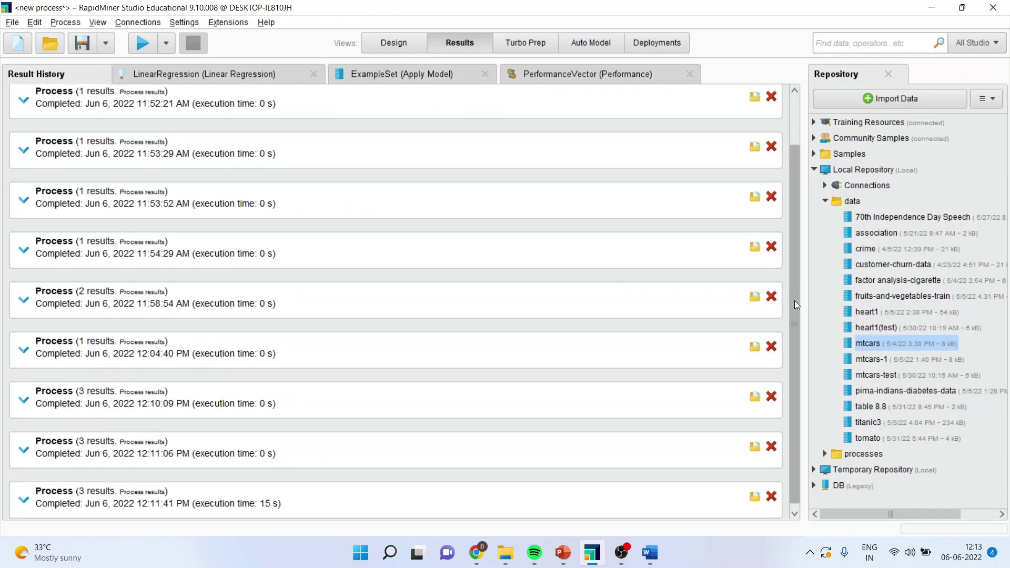
{"action": "scroll", "coordinate": [794, 301], "scroll_direction": "up", "scroll_amount": 1}
{"action": "left_click", "coordinate": [24, 111]}
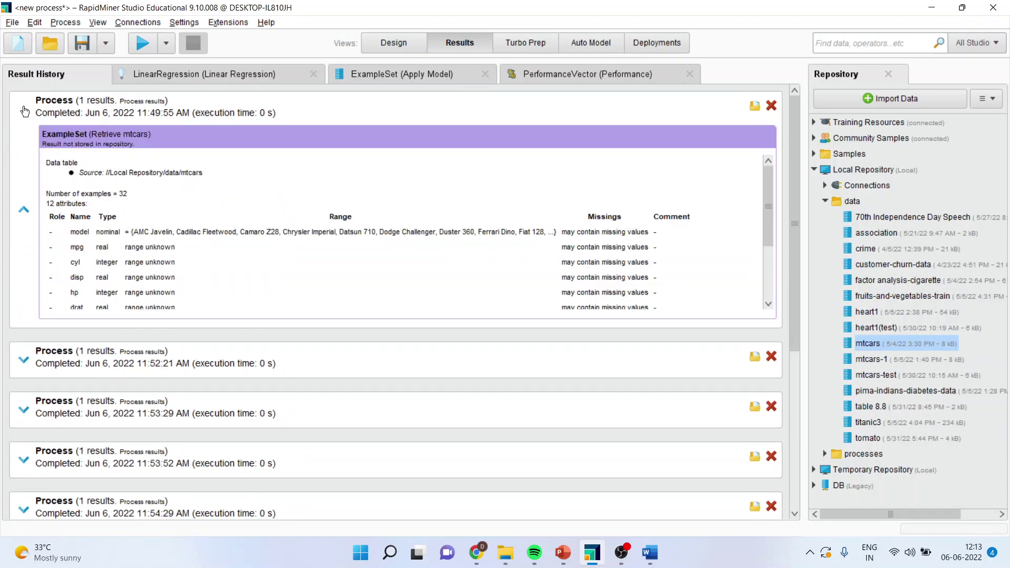
{"action": "left_click", "coordinate": [24, 111]}
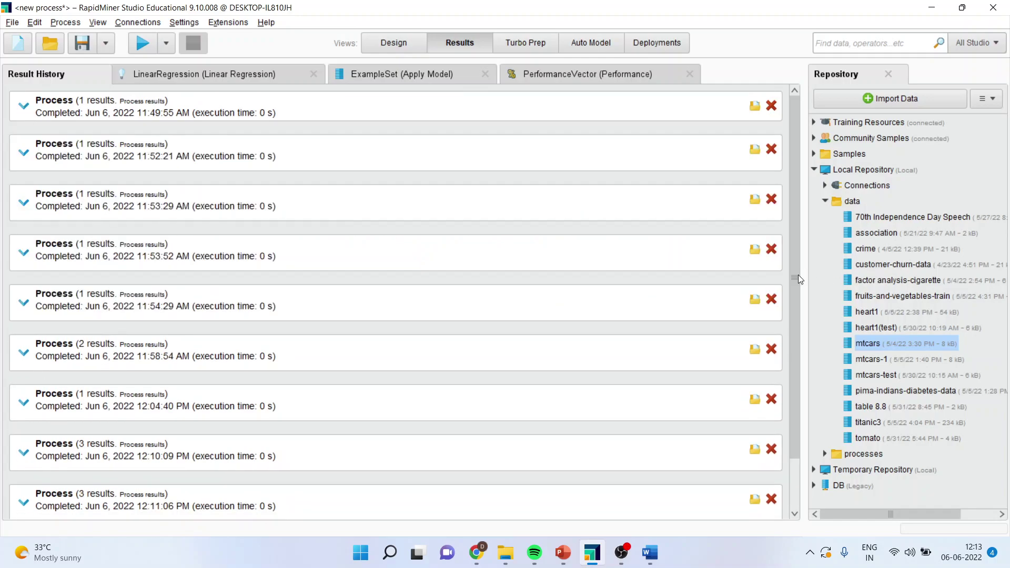
{"action": "scroll", "coordinate": [773, 402], "scroll_direction": "down", "scroll_amount": 1}
{"action": "left_click", "coordinate": [23, 494]}
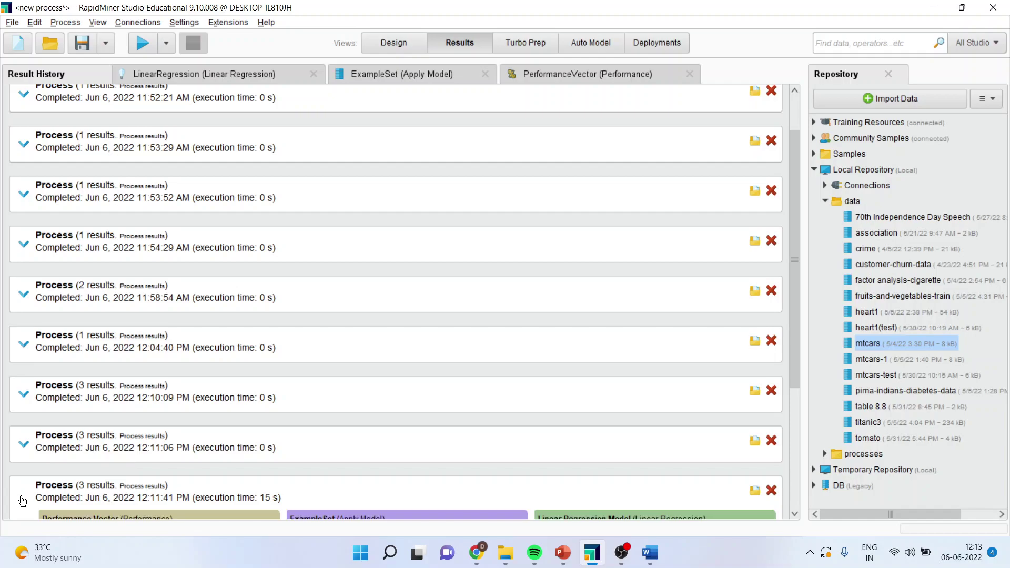
{"action": "left_click_drag", "start_coordinate": [790, 332], "coordinate": [788, 477]}
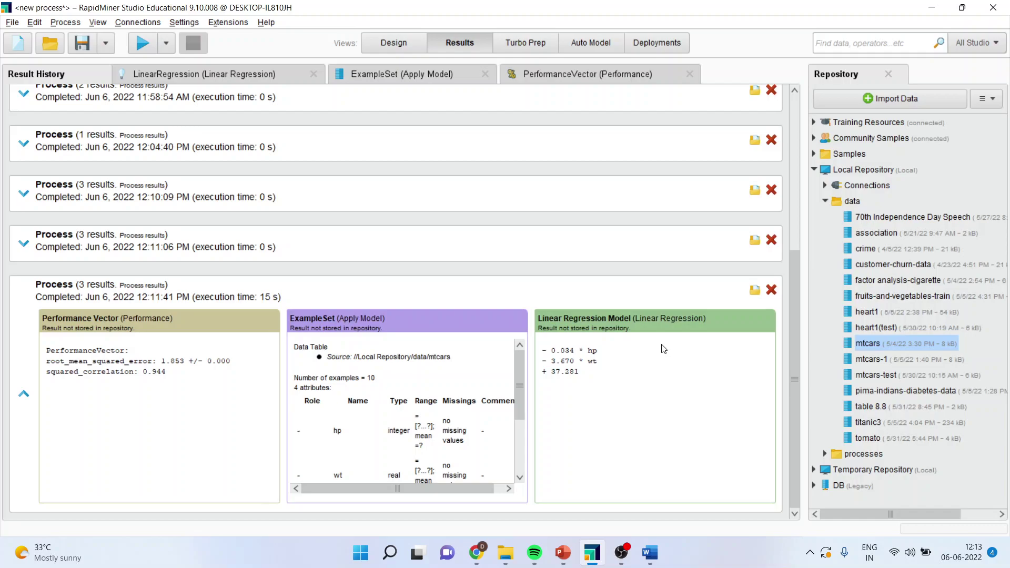
Switch to PowerPoint and select slide 3, the Thank You slide.
{"action": "left_click", "coordinate": [563, 552]}
{"action": "left_click", "coordinate": [121, 291]}
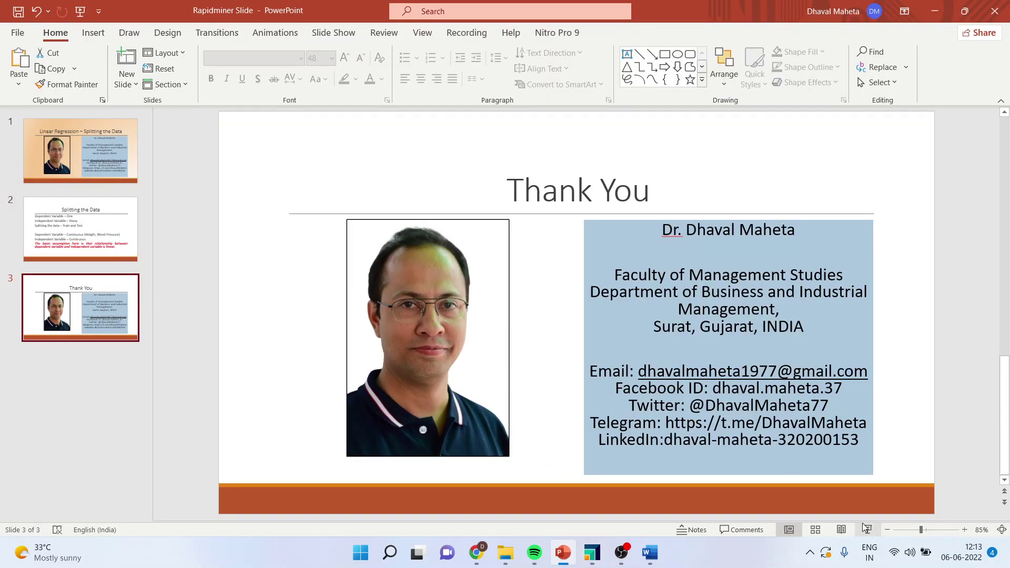